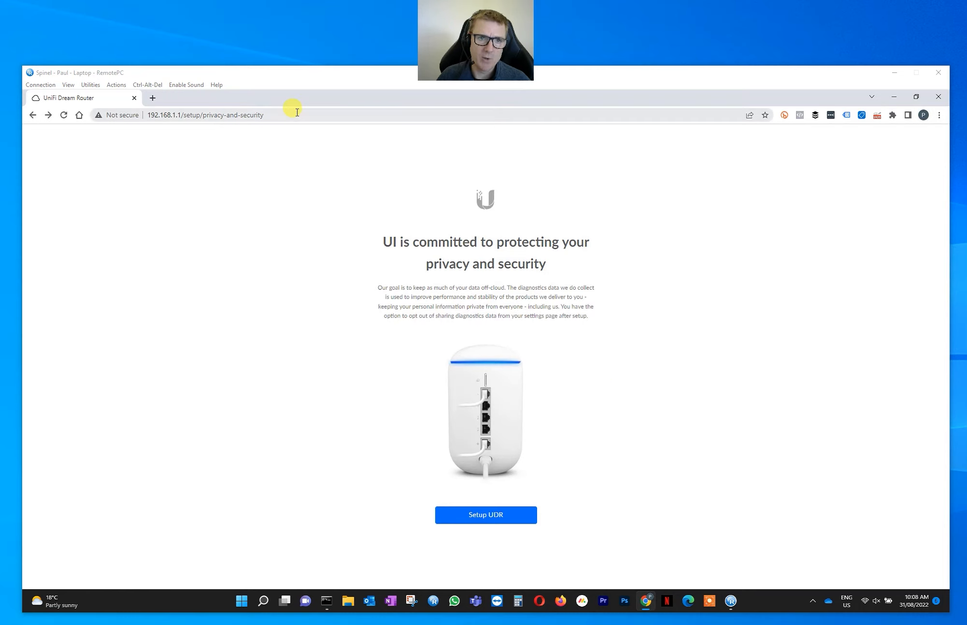
Check the setup page address, then start the Dream Router setup with Setup UDR
{"action": "left_click", "coordinate": [297, 112]}
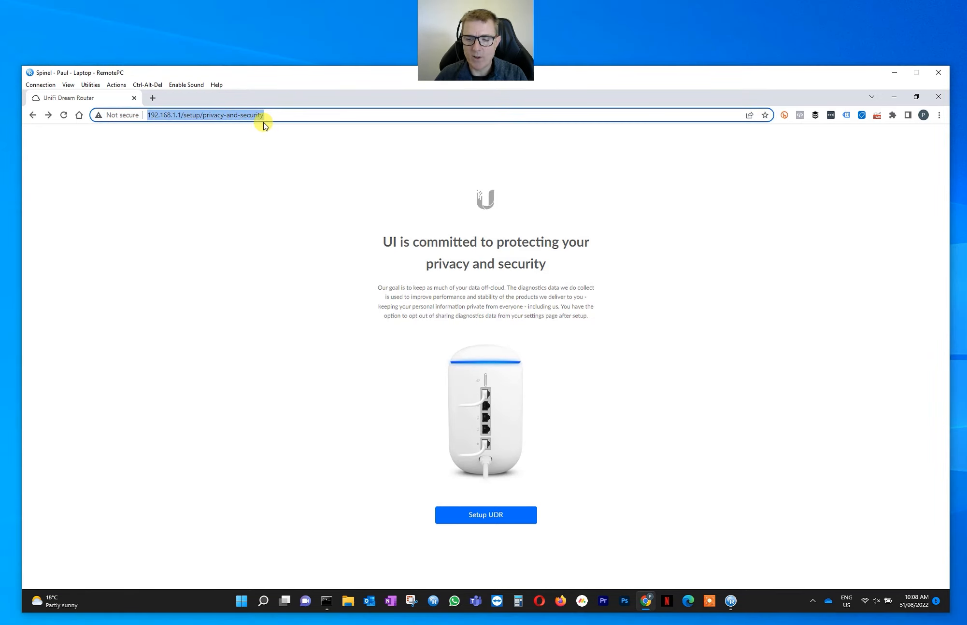
{"action": "left_click", "coordinate": [292, 114]}
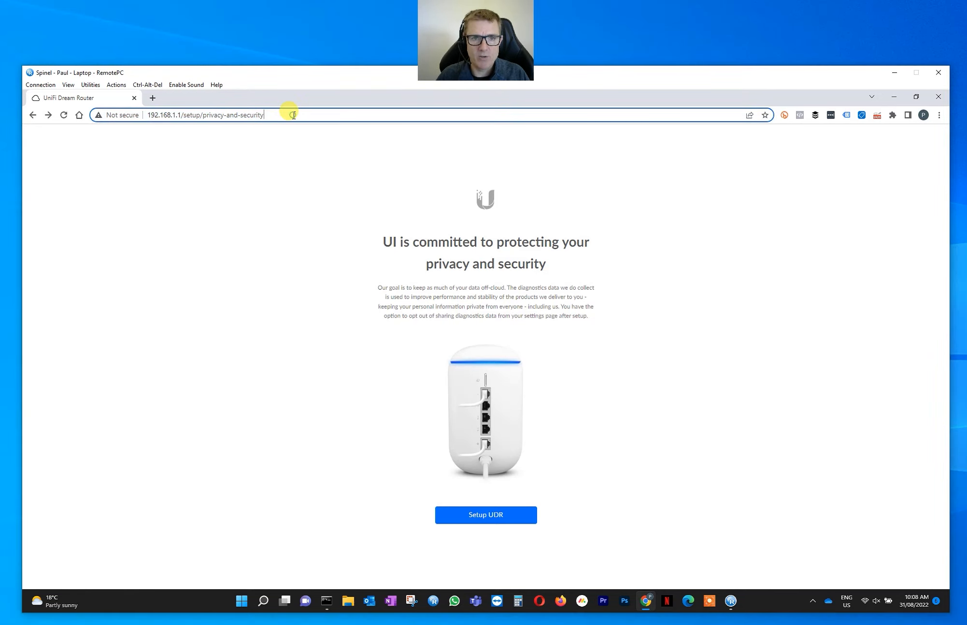
{"action": "left_click_drag", "start_coordinate": [189, 108], "coordinate": [137, 112]}
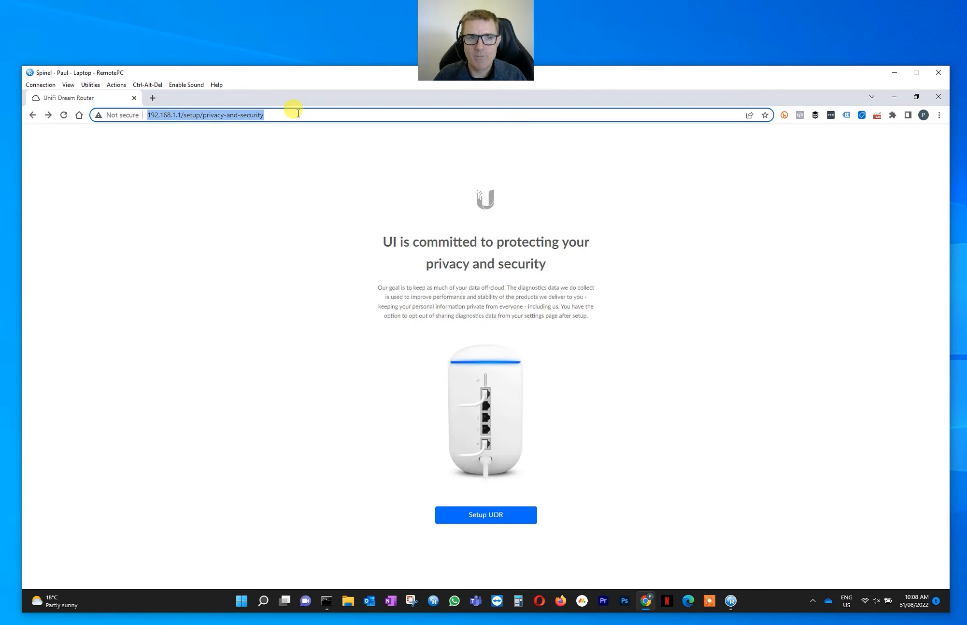
{"action": "left_click", "coordinate": [486, 514]}
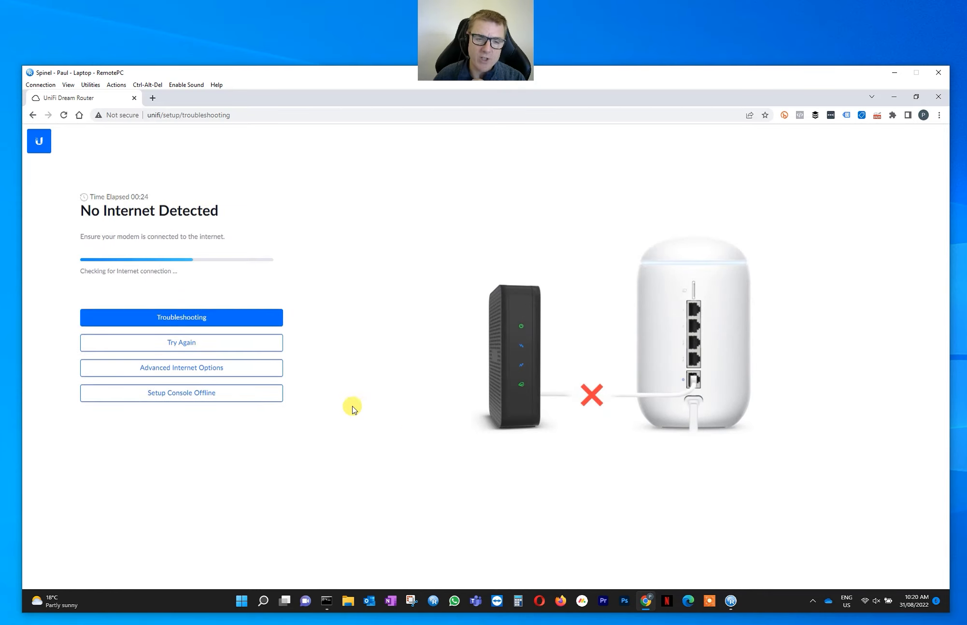
Choose Setup Console Offline and confirm it in the dialog
{"action": "left_click", "coordinate": [177, 401]}
{"action": "left_click", "coordinate": [464, 419]}
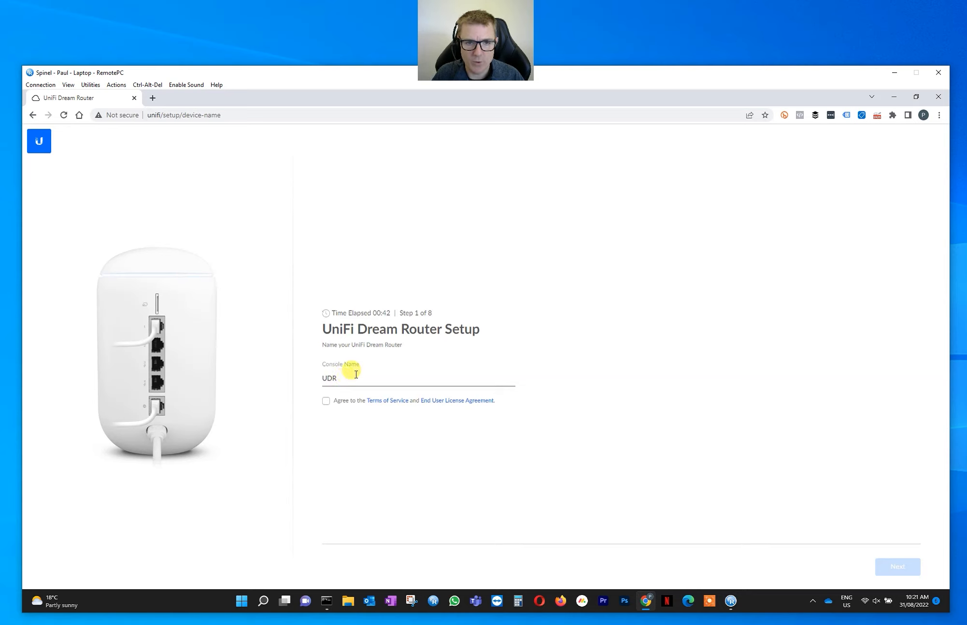
Keep the name UDR, accept the Terms of Service, and continue with the Personal setup type
{"action": "left_click", "coordinate": [326, 401]}
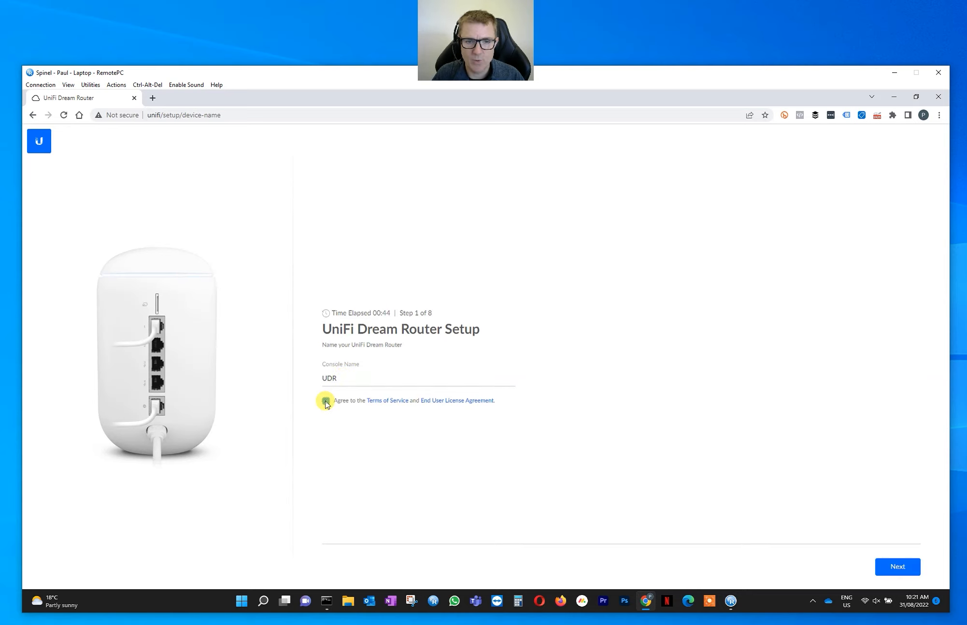
{"action": "left_click", "coordinate": [892, 566]}
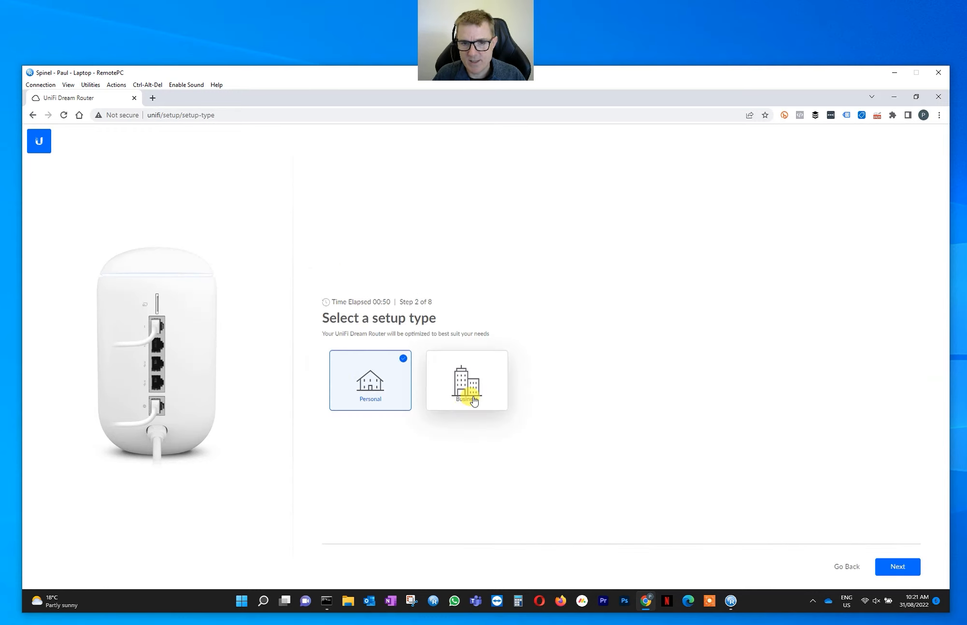
{"action": "left_click", "coordinate": [898, 566]}
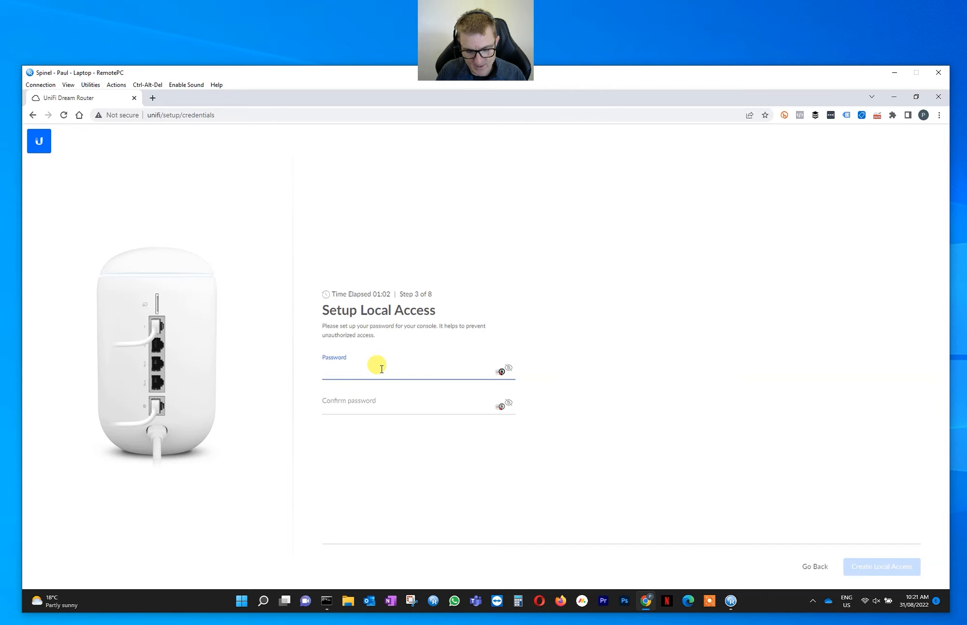
Enter a local access password, verify it, paste it into Confirm password, and create local access
{"action": "type", "text": "•••••••"}
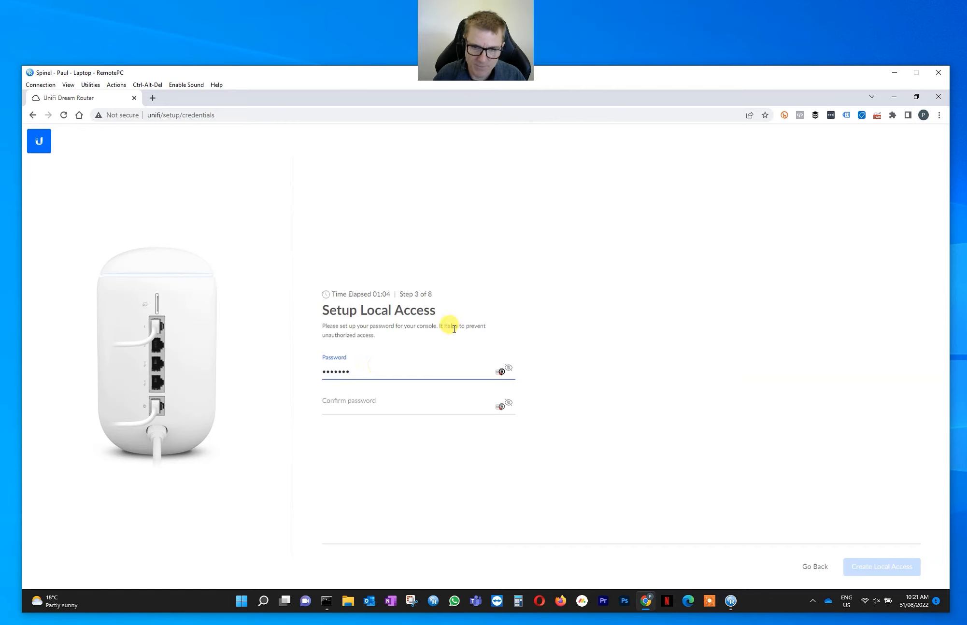
{"action": "left_click", "coordinate": [509, 369]}
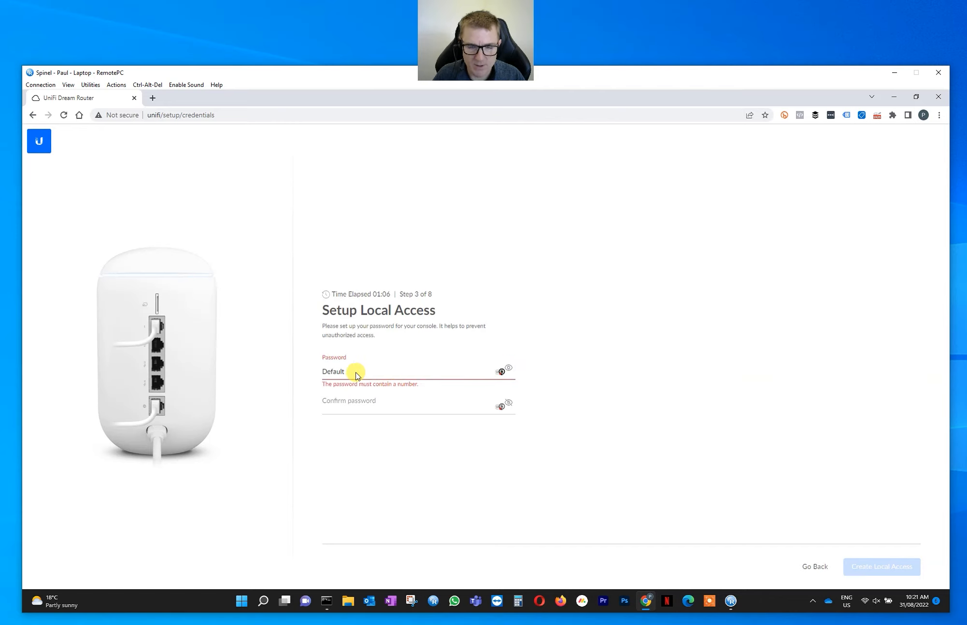
{"action": "left_click", "coordinate": [356, 375]}
{"action": "key", "text": "ctrl+a"}
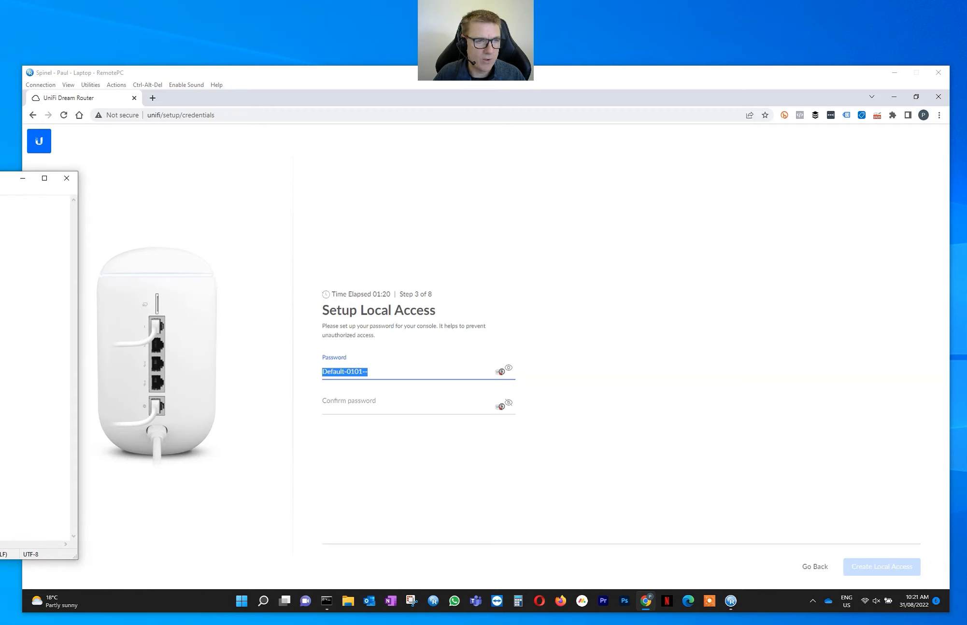
{"action": "left_click", "coordinate": [377, 400]}
{"action": "key", "text": "ctrl+v"}
{"action": "left_click", "coordinate": [913, 566]}
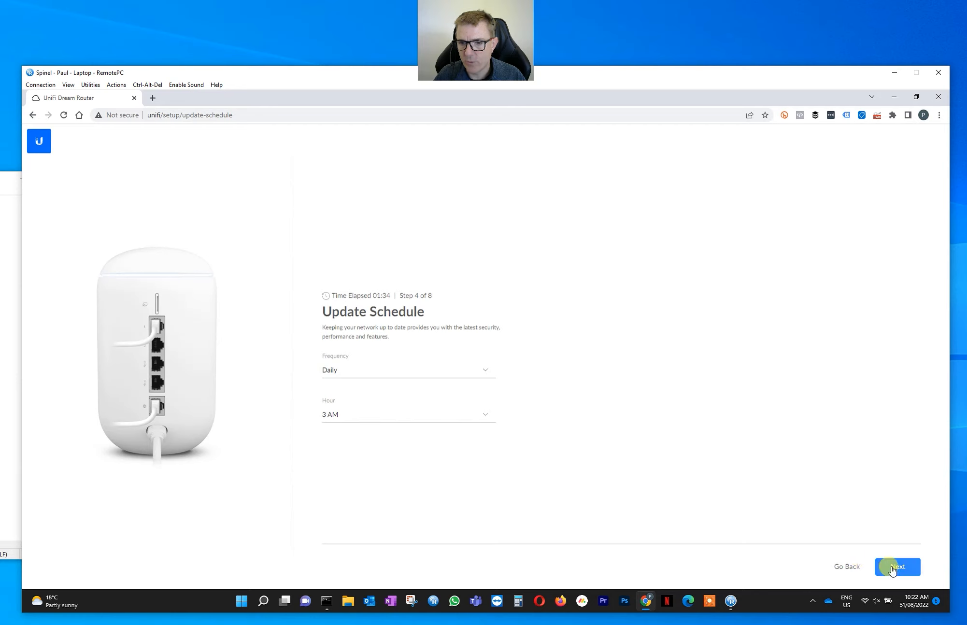
Keep Daily 3 AM updates and rename the Wi-Fi network to Home_Internet before Review
{"action": "left_click", "coordinate": [893, 565]}
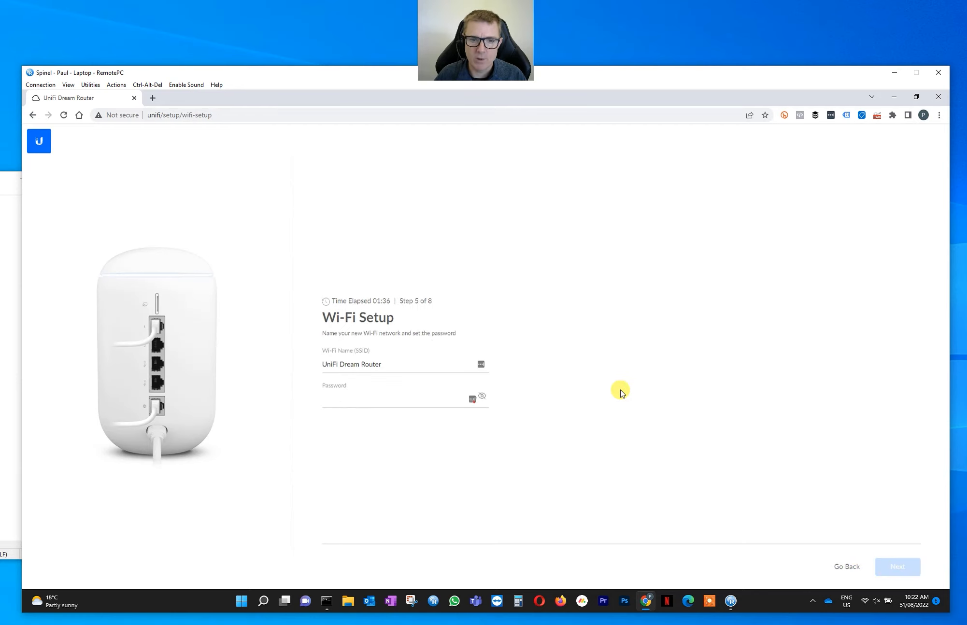
{"action": "left_click_drag", "start_coordinate": [370, 367], "coordinate": [324, 361]}
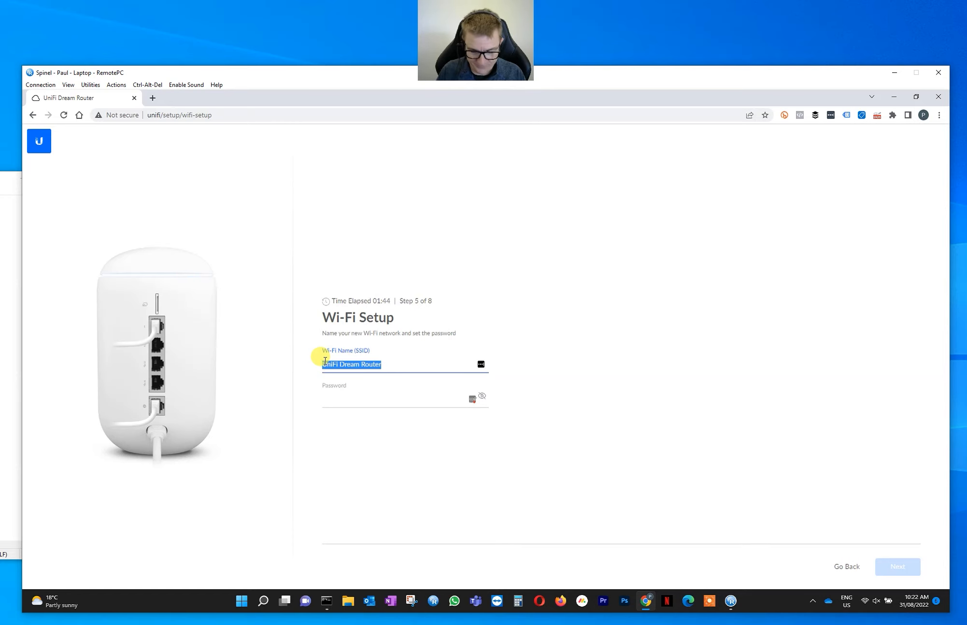
{"action": "key", "text": "BackSpace"}
{"action": "type", "text": "Home_Internet"}
{"action": "key", "text": "Tab"}
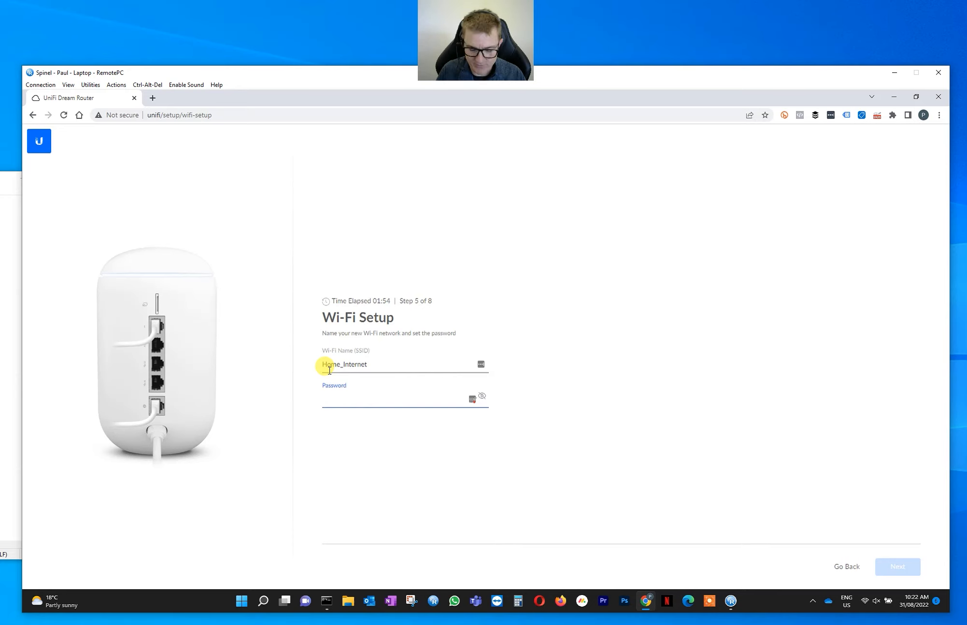
{"action": "left_click", "coordinate": [898, 566]}
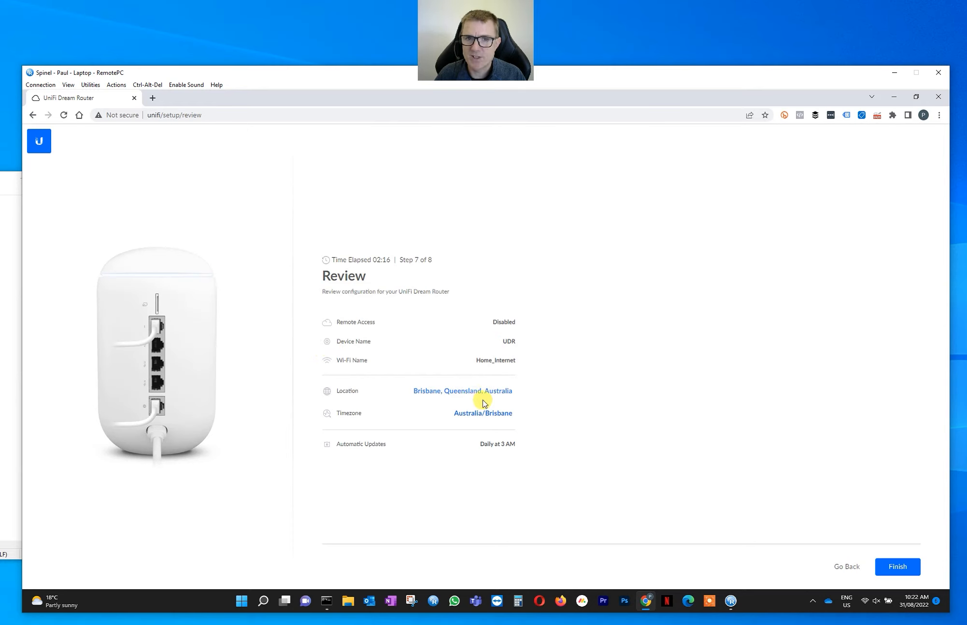
Finish the setup from the Review page so the console applies its configuration
{"action": "left_click", "coordinate": [898, 566]}
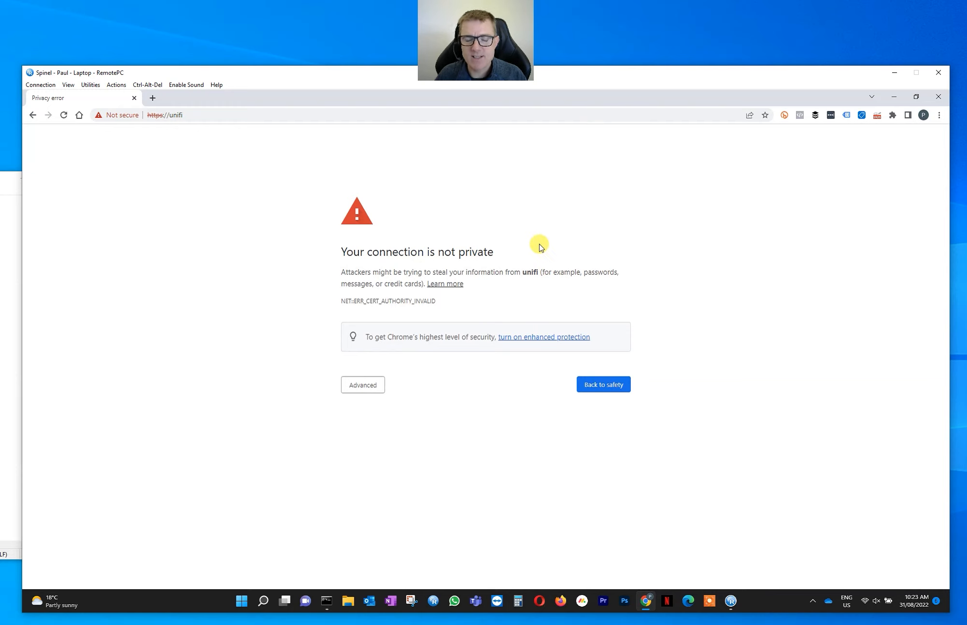
Expand NET::ERR_CERT_AUTHORITY_INVALID to show the unifi.local certificate details and PEM chain
{"action": "left_click", "coordinate": [439, 301]}
{"action": "left_click_drag", "start_coordinate": [396, 302], "coordinate": [353, 301]}
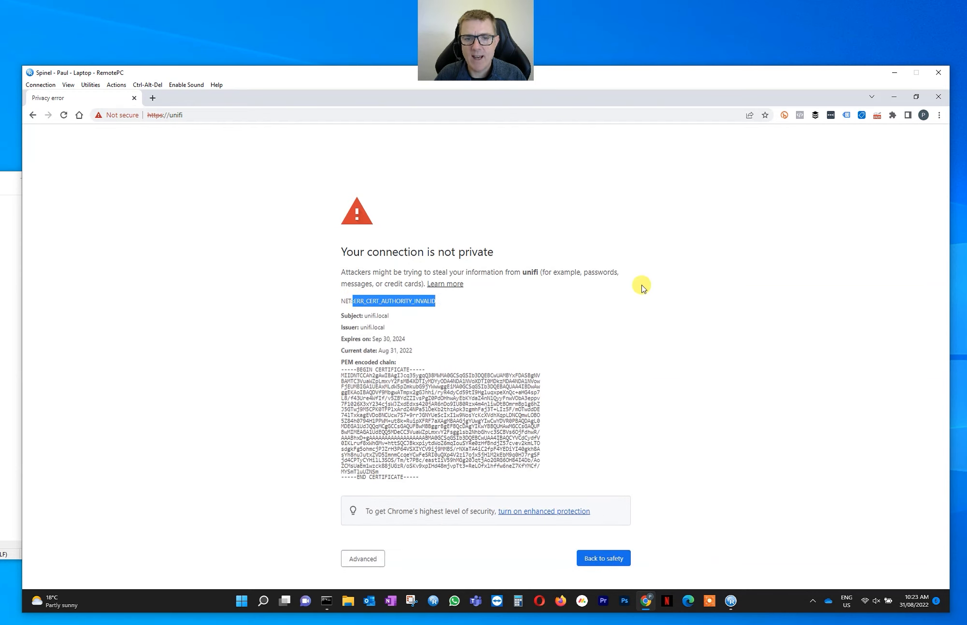
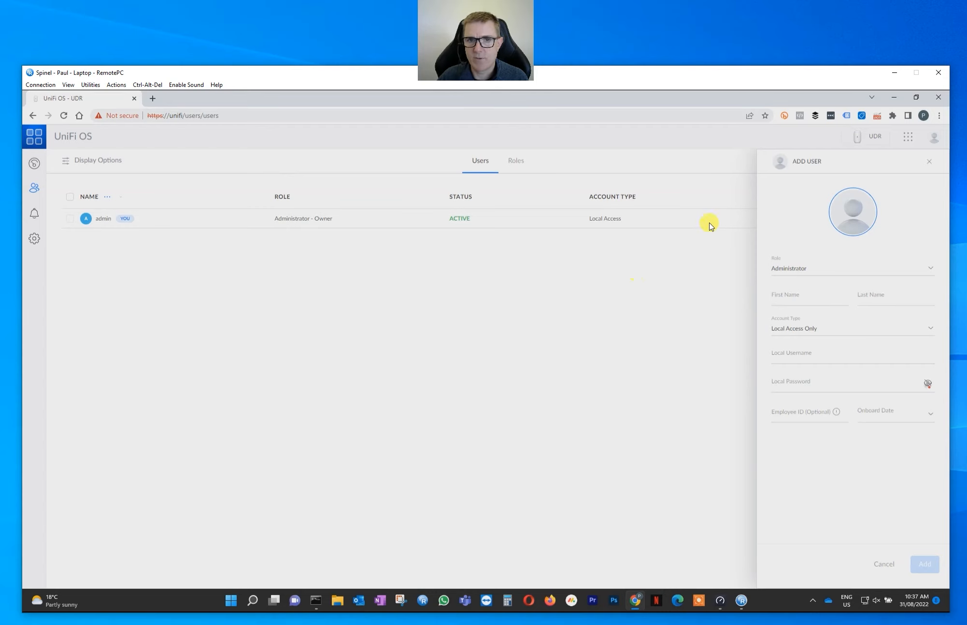
Dismiss the new-user form, inspect the admin account's details and settings, then list the Administrator and Viewer roles
{"action": "left_click", "coordinate": [928, 162]}
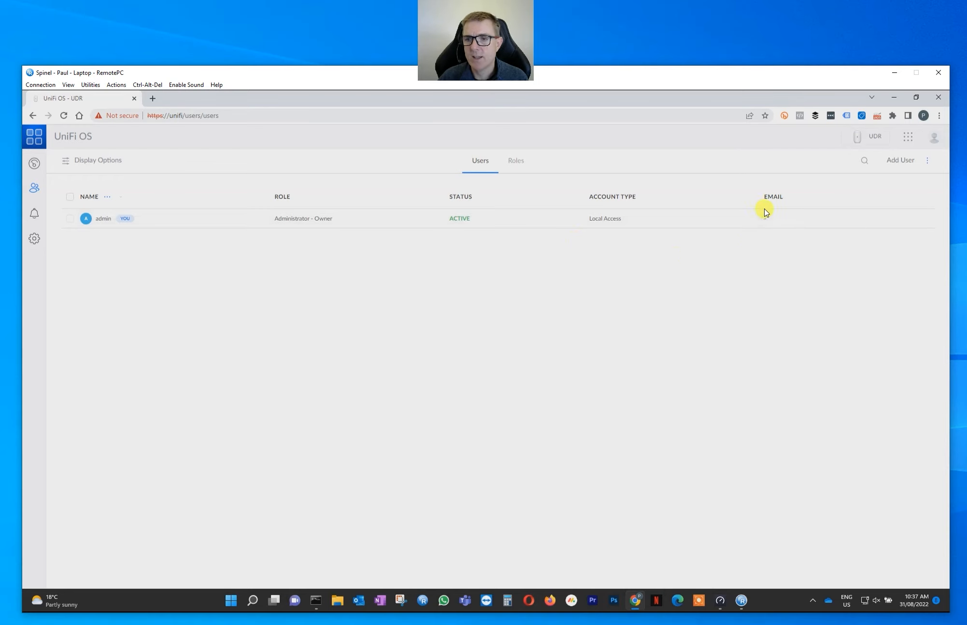
{"action": "left_click", "coordinate": [924, 220]}
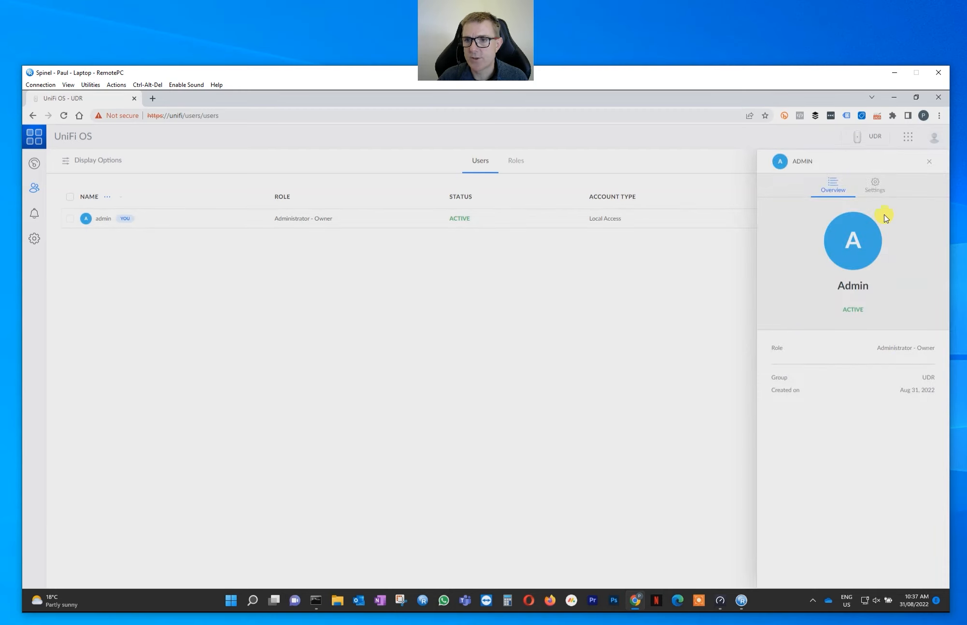
{"action": "left_click", "coordinate": [881, 195]}
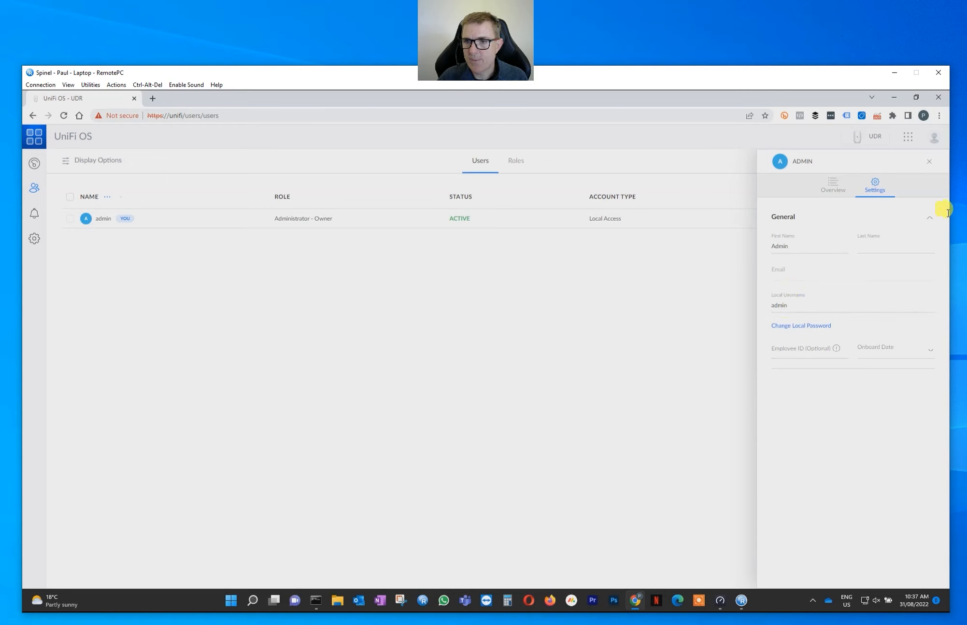
{"action": "left_click", "coordinate": [929, 161]}
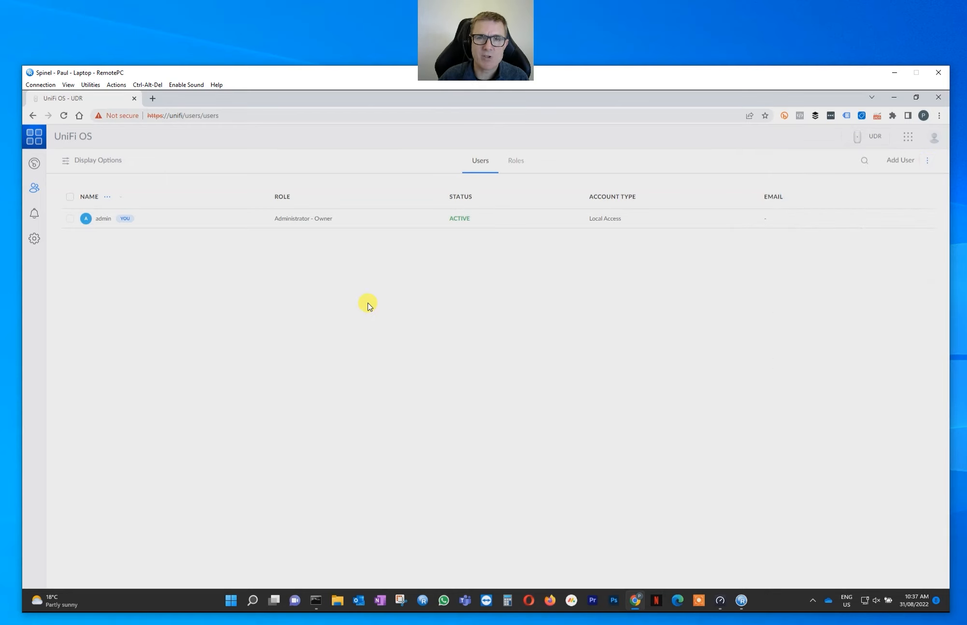
{"action": "left_click", "coordinate": [516, 160]}
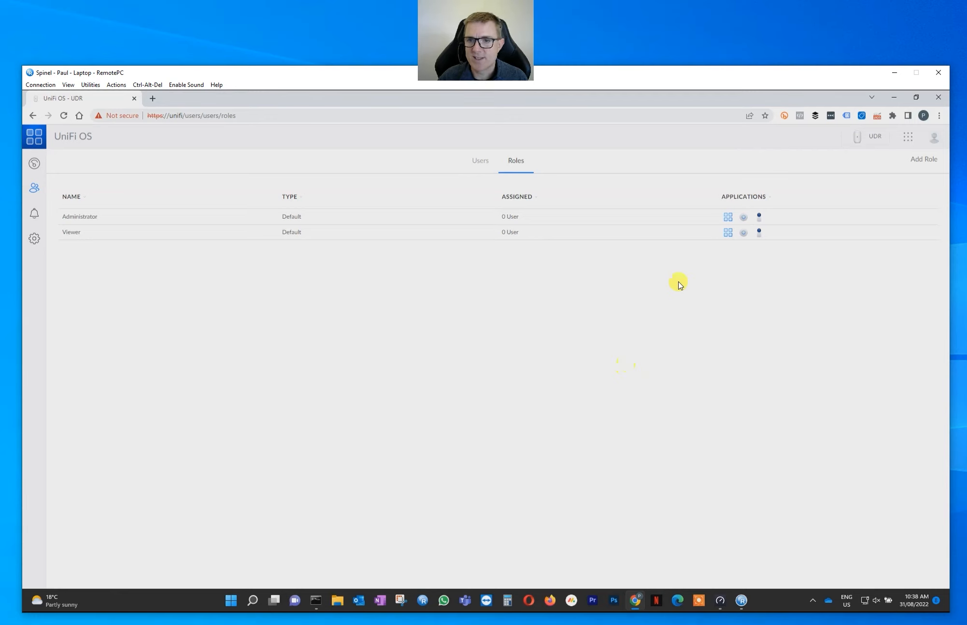
Start the Network application update, then begin enabling Remote Access under System settings
{"action": "left_click", "coordinate": [34, 213]}
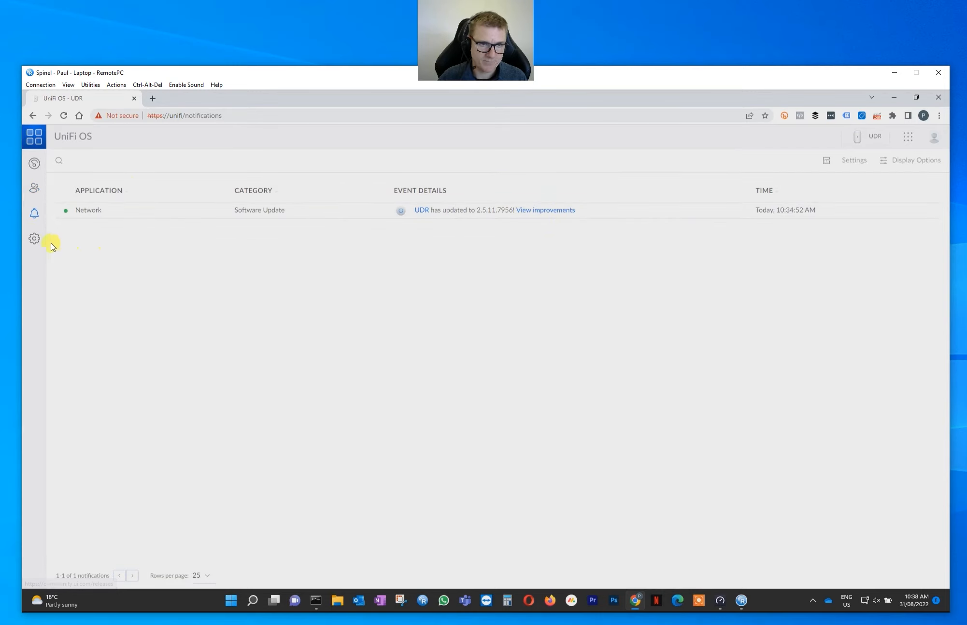
{"action": "left_click", "coordinate": [34, 240]}
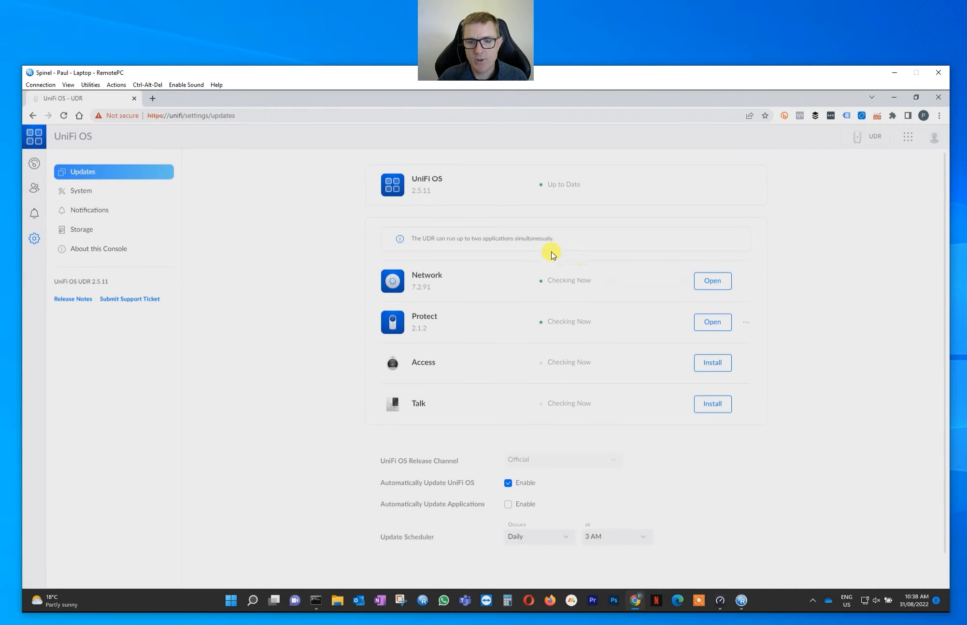
{"action": "scroll", "coordinate": [464, 466], "scroll_direction": "down", "scroll_amount": 1}
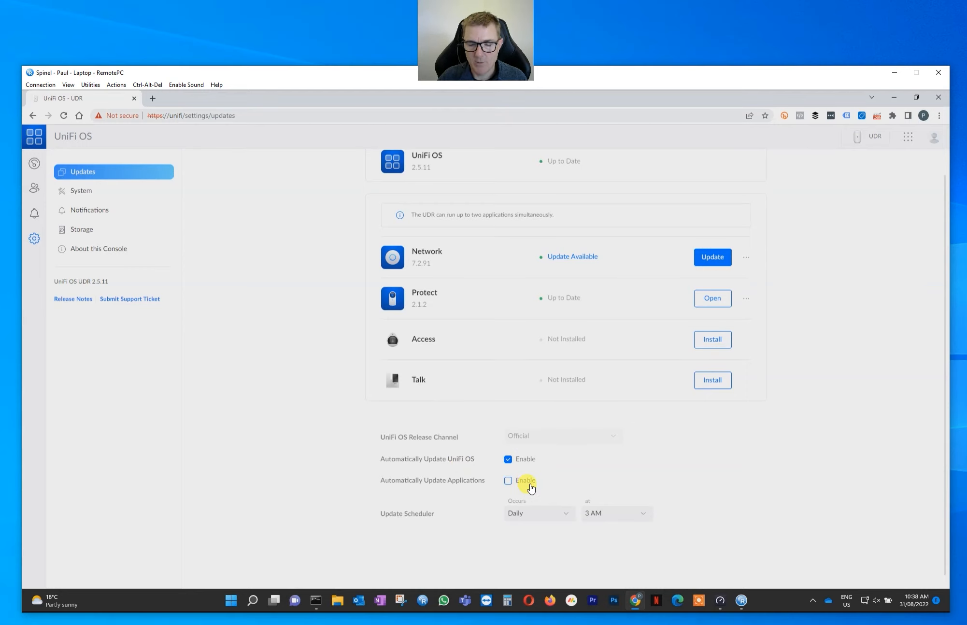
{"action": "left_click", "coordinate": [713, 255]}
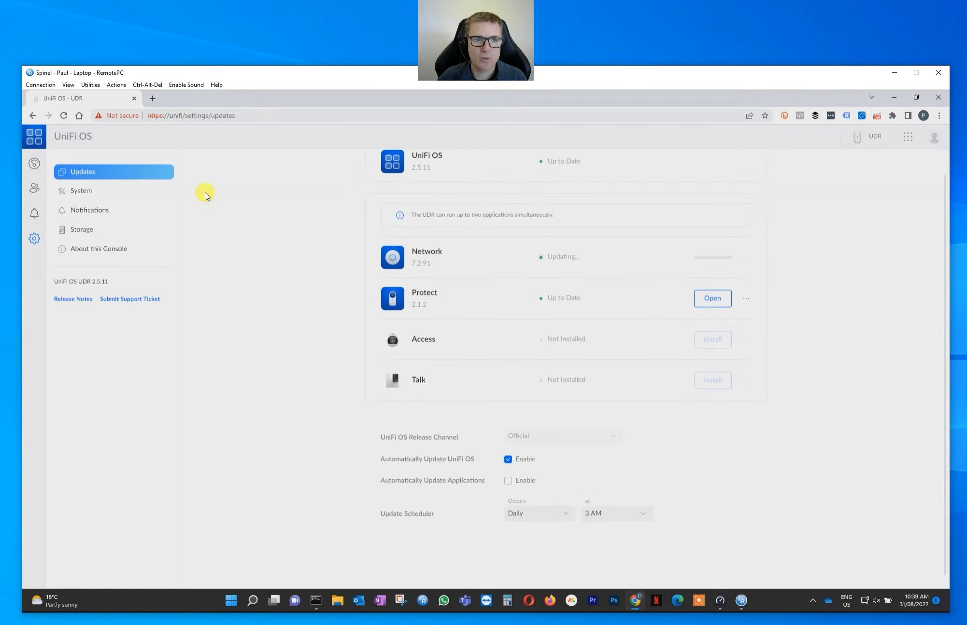
{"action": "left_click", "coordinate": [82, 191]}
{"action": "left_click", "coordinate": [517, 169]}
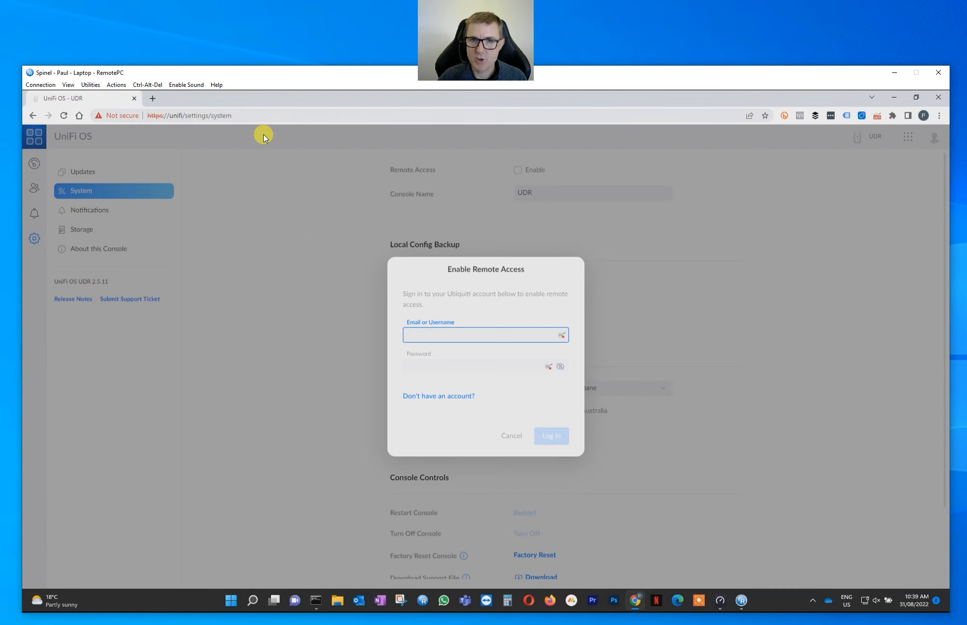
Cancel the Remote Access sign-in and show the Notifications settings page
{"action": "left_click", "coordinate": [511, 435]}
{"action": "scroll", "coordinate": [512, 435], "scroll_direction": "down", "scroll_amount": 2}
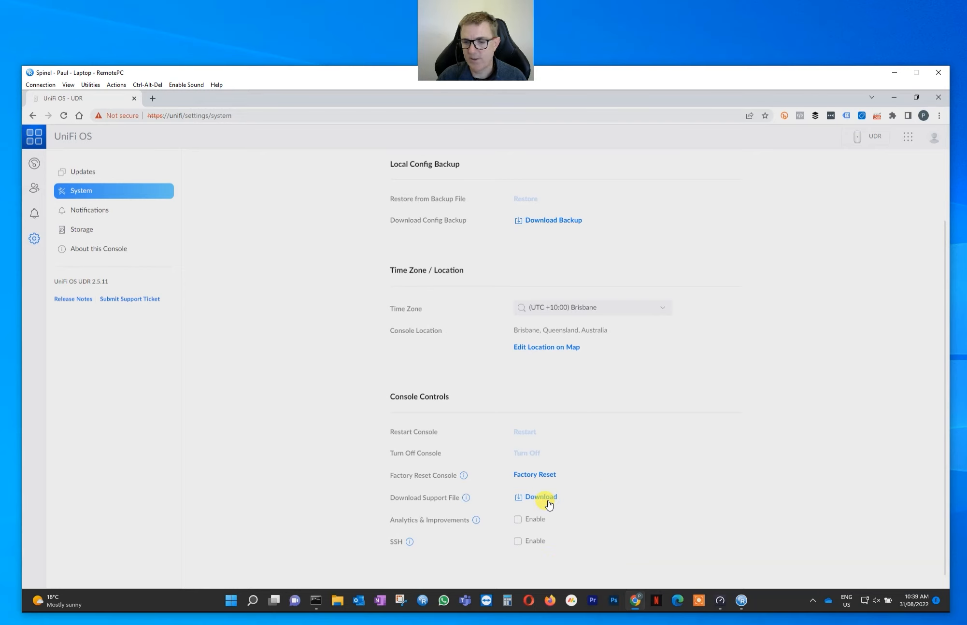
{"action": "left_click", "coordinate": [71, 211]}
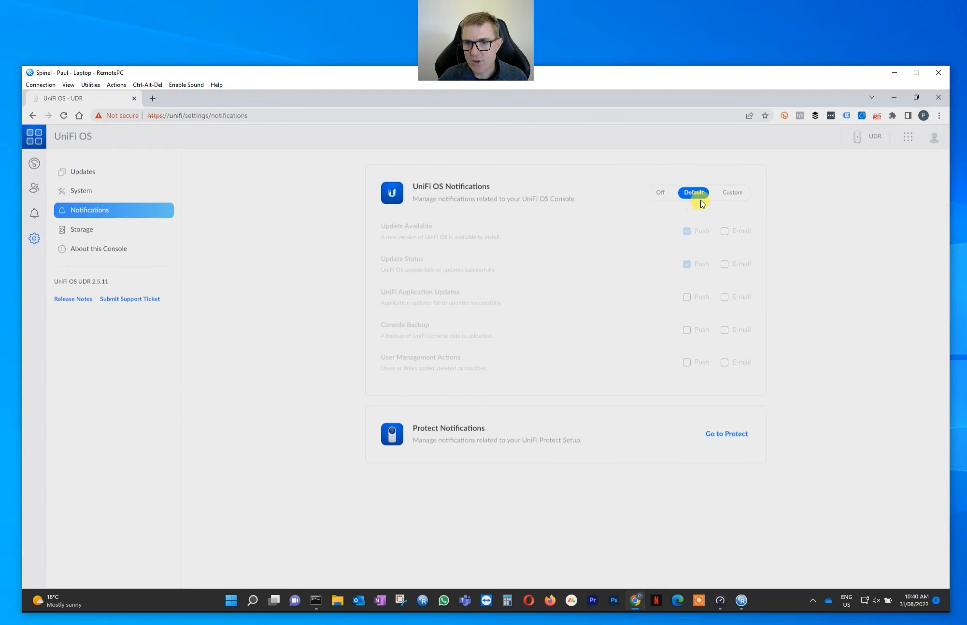
Show About this Console with the UDR model, version 2.5.11, storage and memory usage
{"action": "left_click", "coordinate": [98, 248]}
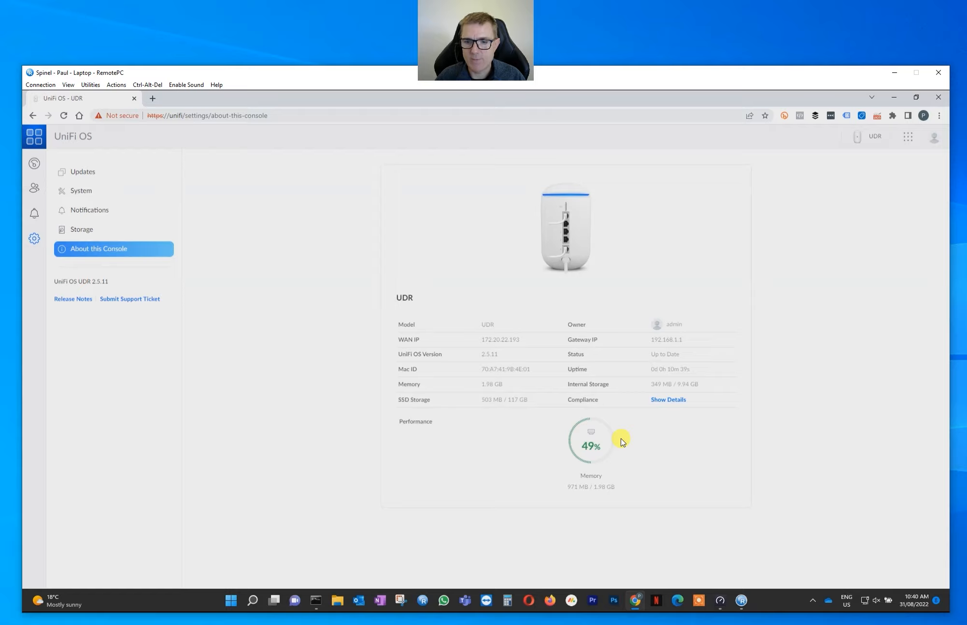
Run Speedtest by Ookla, getting 2 ms ping, 603.17 Mbps download and 643.46 Mbps upload
{"action": "left_click", "coordinate": [720, 603]}
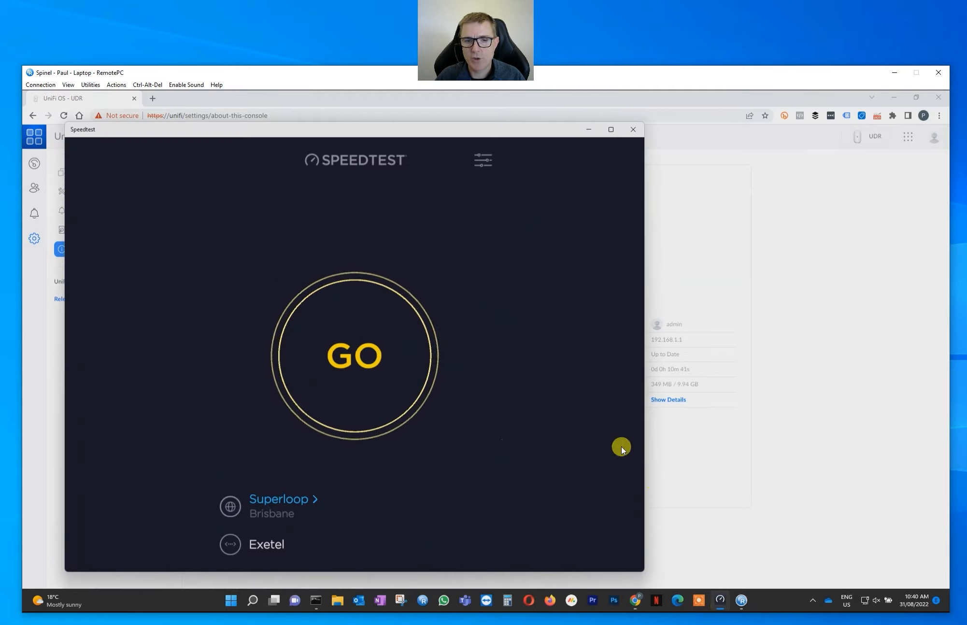
{"action": "left_click_drag", "start_coordinate": [457, 132], "coordinate": [553, 121]}
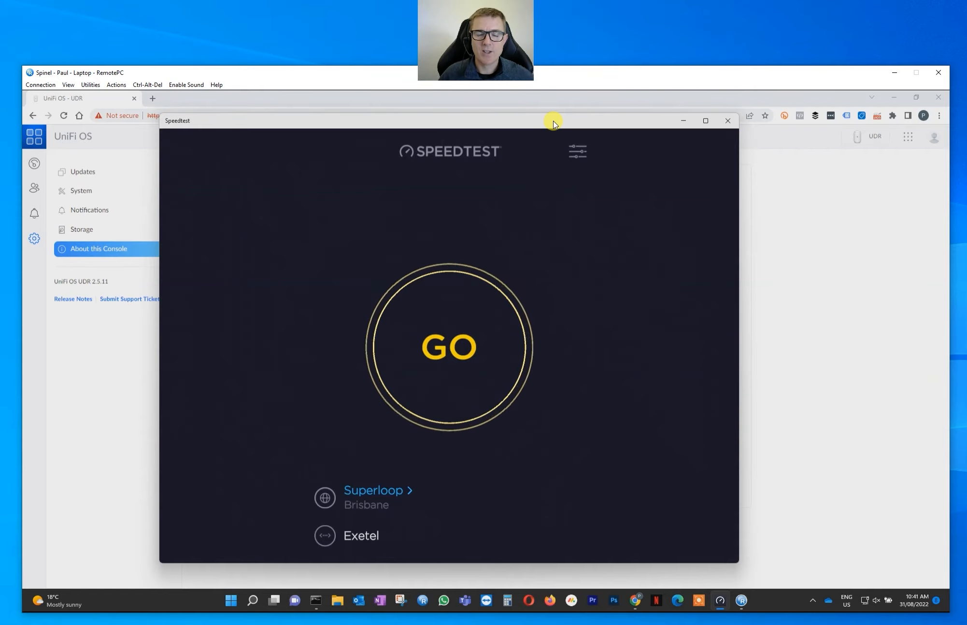
{"action": "left_click", "coordinate": [444, 353]}
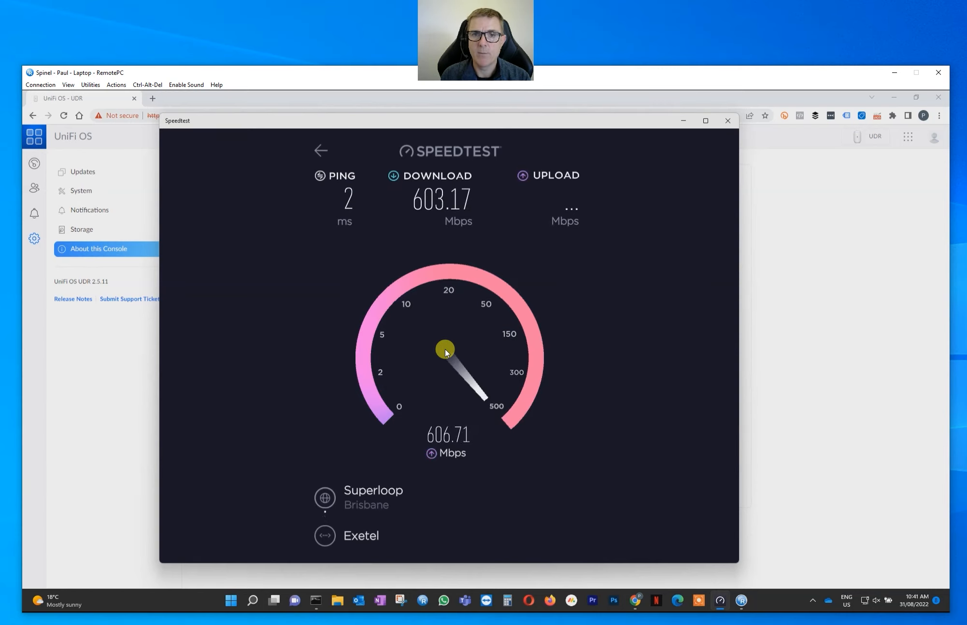
{"action": "left_click", "coordinate": [34, 239]}
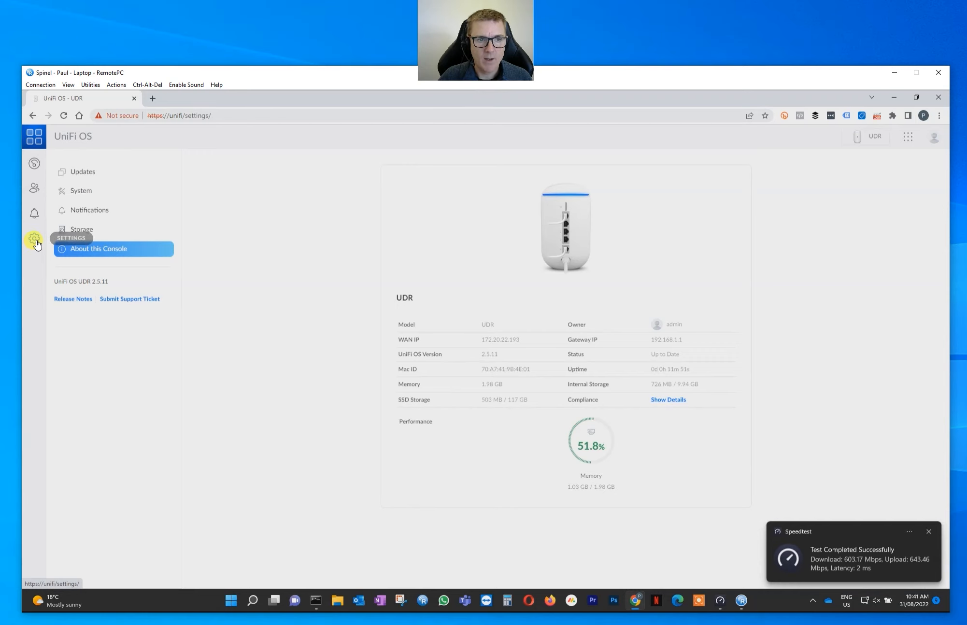
Go from the console dashboard to the Settings Updates page to follow the Network update
{"action": "left_click", "coordinate": [37, 141]}
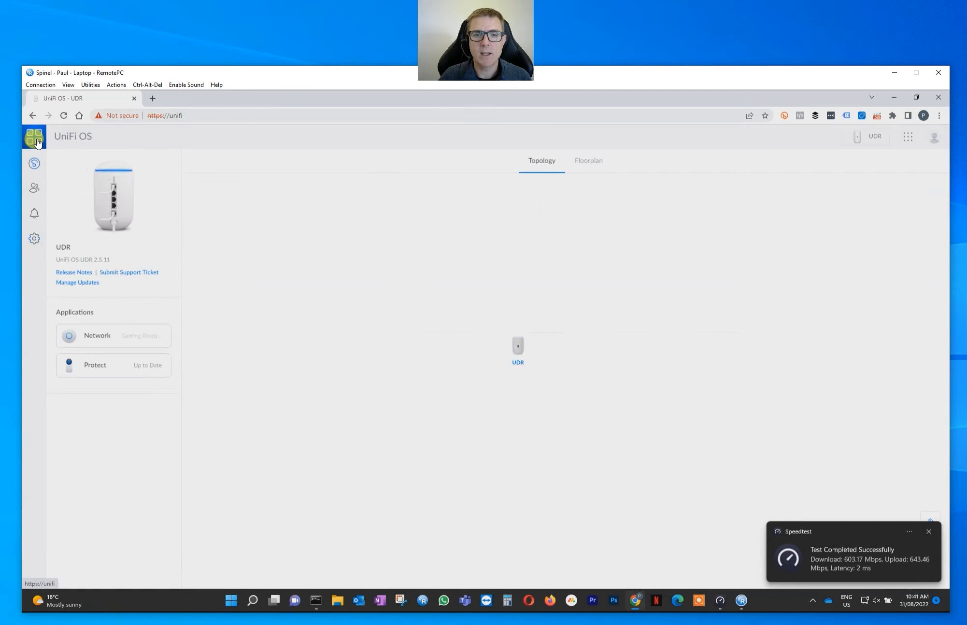
{"action": "left_click", "coordinate": [77, 282]}
Wait until Network 7.2.92 shows Up to Date with an Open button
{"action": "left_click", "coordinate": [705, 321]}
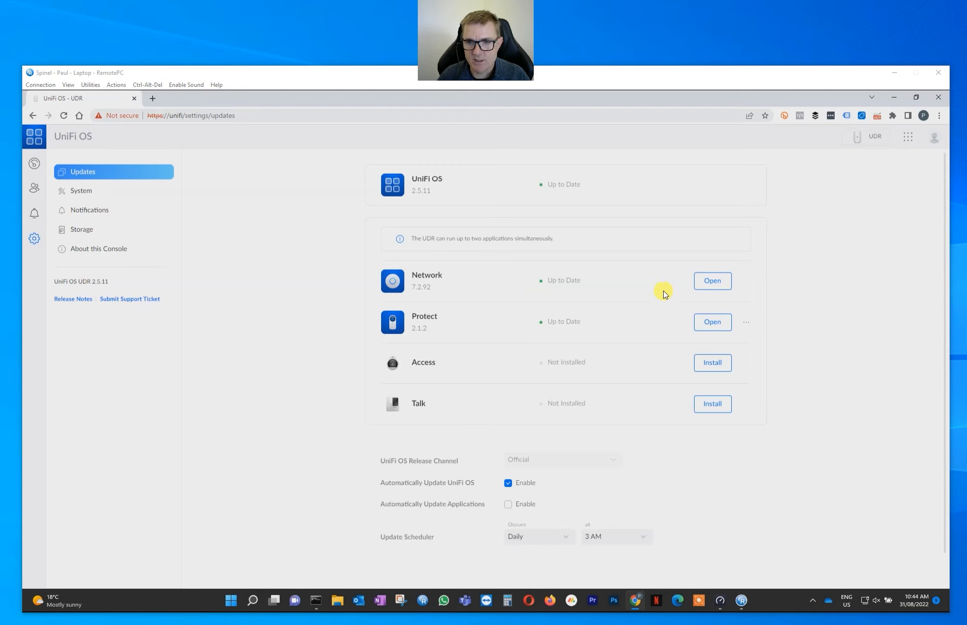
Launch Network and scroll its dashboard showing 87.6 MB traffic, one client and Exetel uptime
{"action": "left_click", "coordinate": [706, 285]}
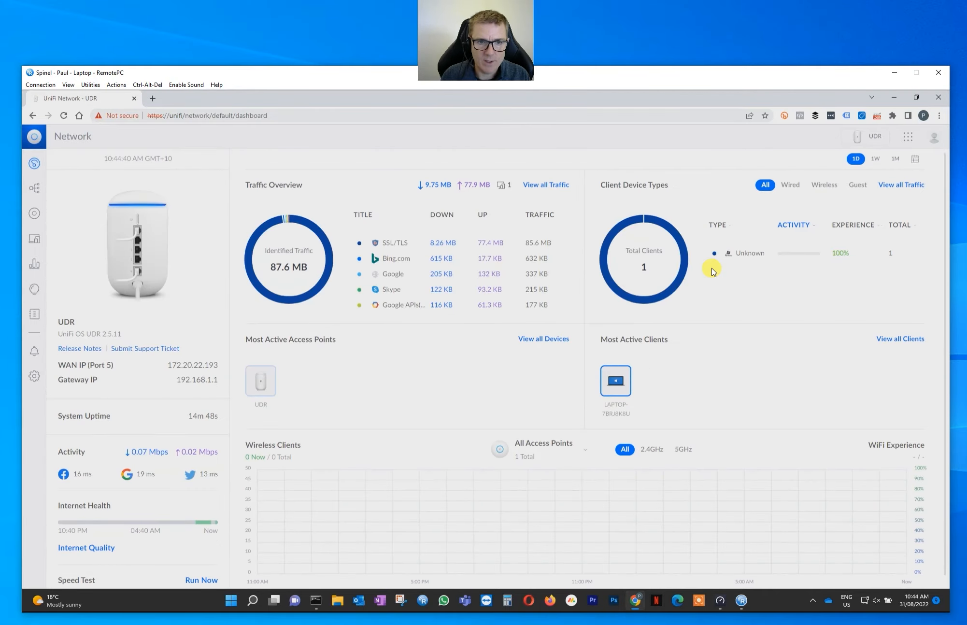
{"action": "scroll", "coordinate": [169, 419], "scroll_direction": "down", "scroll_amount": 1}
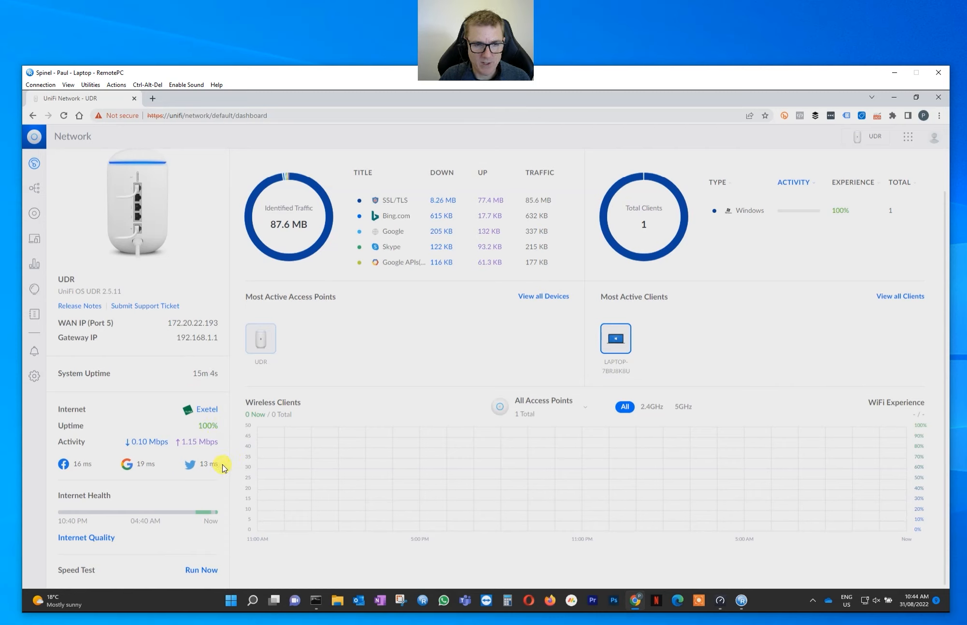
Run the router's built-in speed test, then view the Topology map linking the UDR to the laptop
{"action": "left_click", "coordinate": [201, 570]}
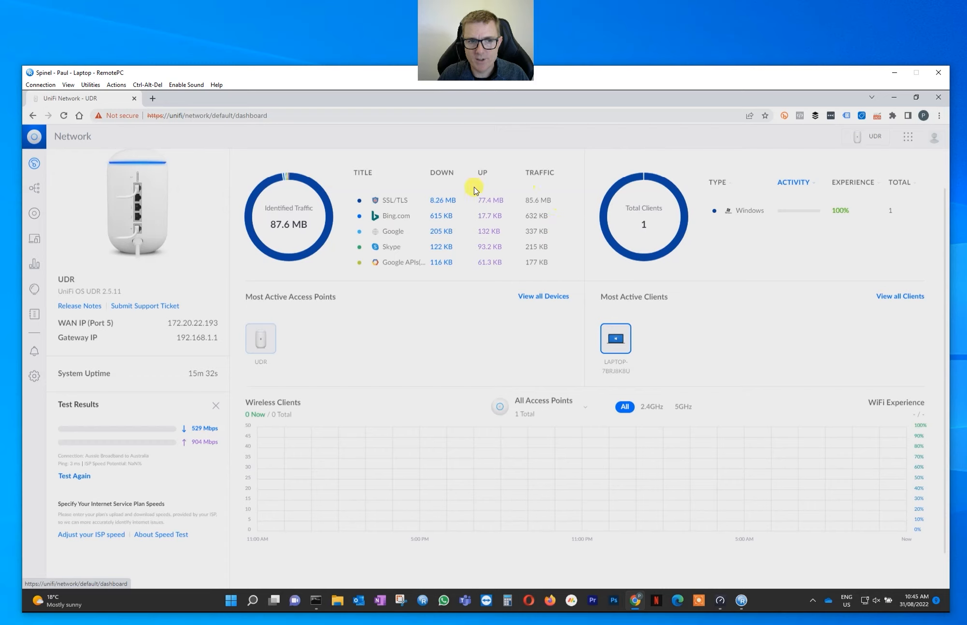
{"action": "left_click", "coordinate": [34, 192]}
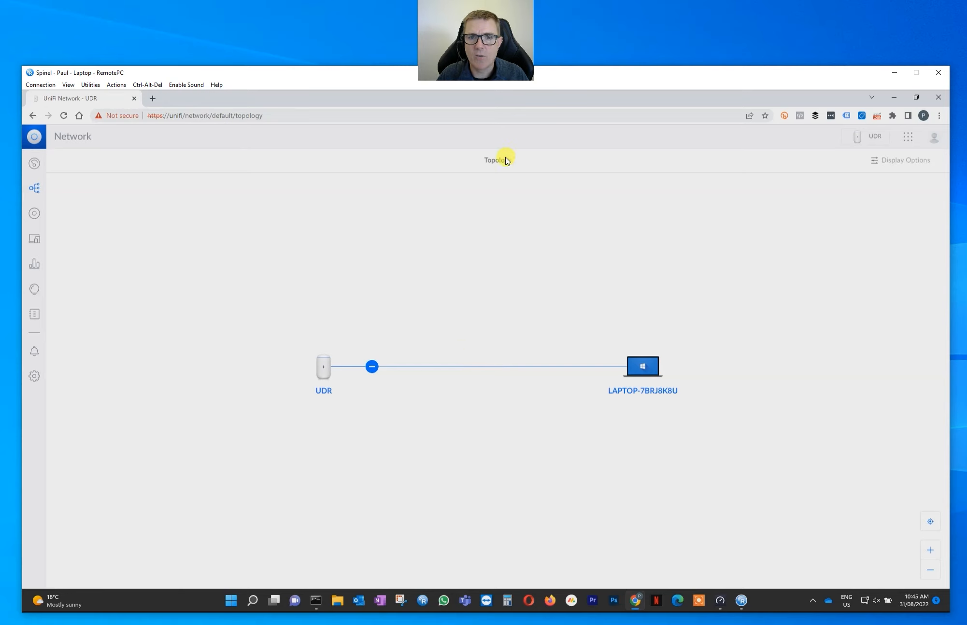
Browse UniFi Devices and Client Devices, ending on WiFi Insights Performance showing no active clients
{"action": "left_click", "coordinate": [35, 215]}
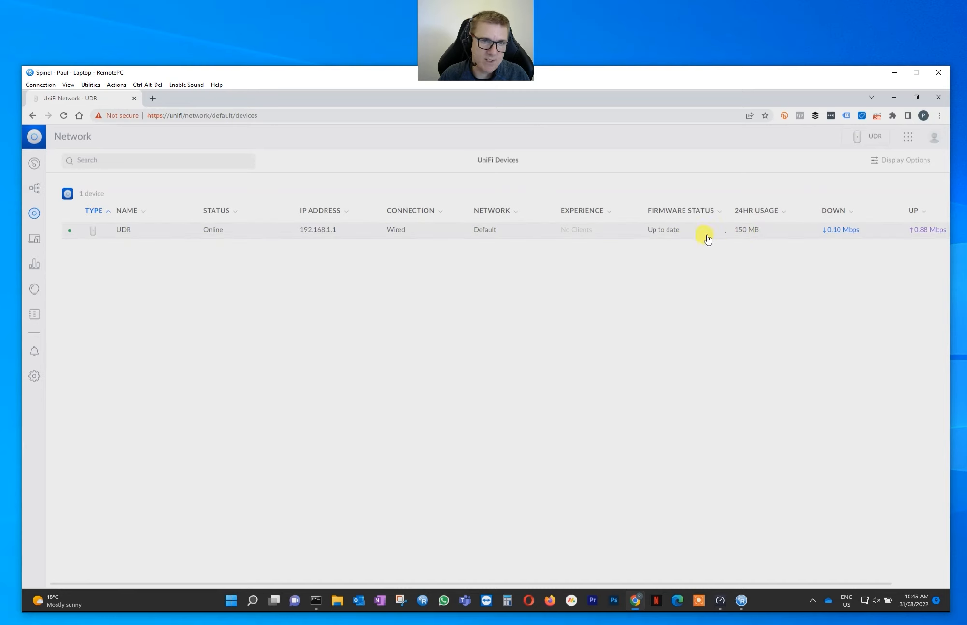
{"action": "left_click", "coordinate": [34, 243]}
{"action": "left_click", "coordinate": [34, 289]}
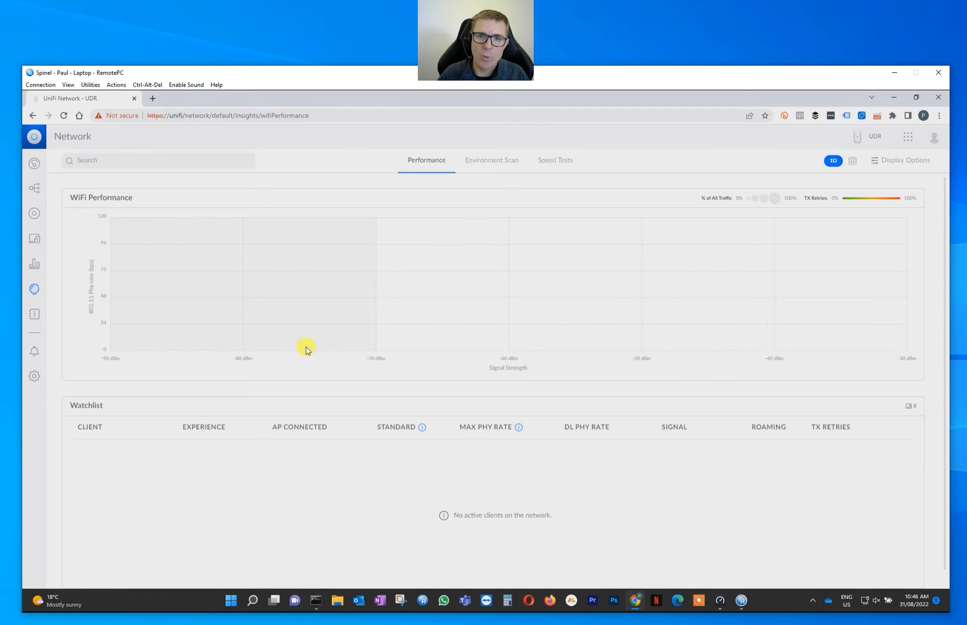
Review the environment scan and recent notifications, then bring up the WiFi networks list with its single WPA Personal network
{"action": "left_click", "coordinate": [480, 163]}
{"action": "left_click", "coordinate": [34, 351]}
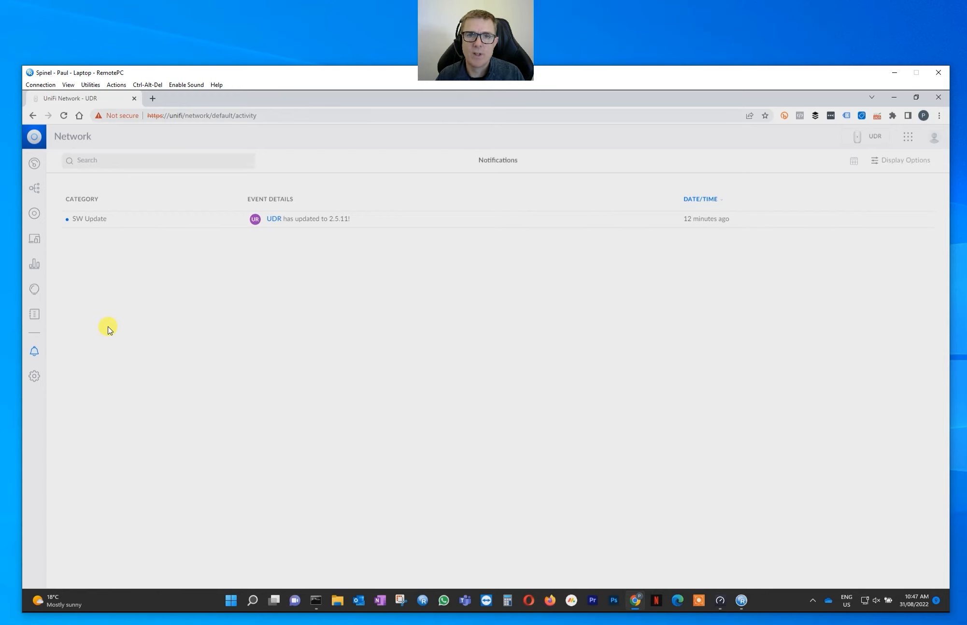
{"action": "left_click", "coordinate": [34, 376]}
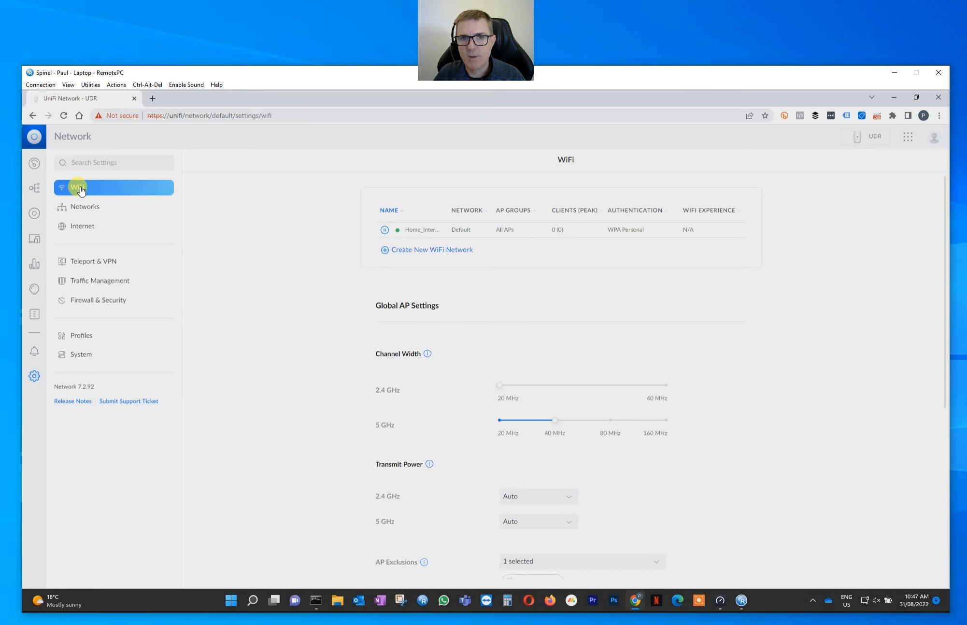
Open the Home_Internet network's settings with Advanced Configuration set to Manual
{"action": "left_click", "coordinate": [421, 231]}
{"action": "left_click", "coordinate": [545, 416]}
{"action": "scroll", "coordinate": [545, 387], "scroll_direction": "down", "scroll_amount": 4}
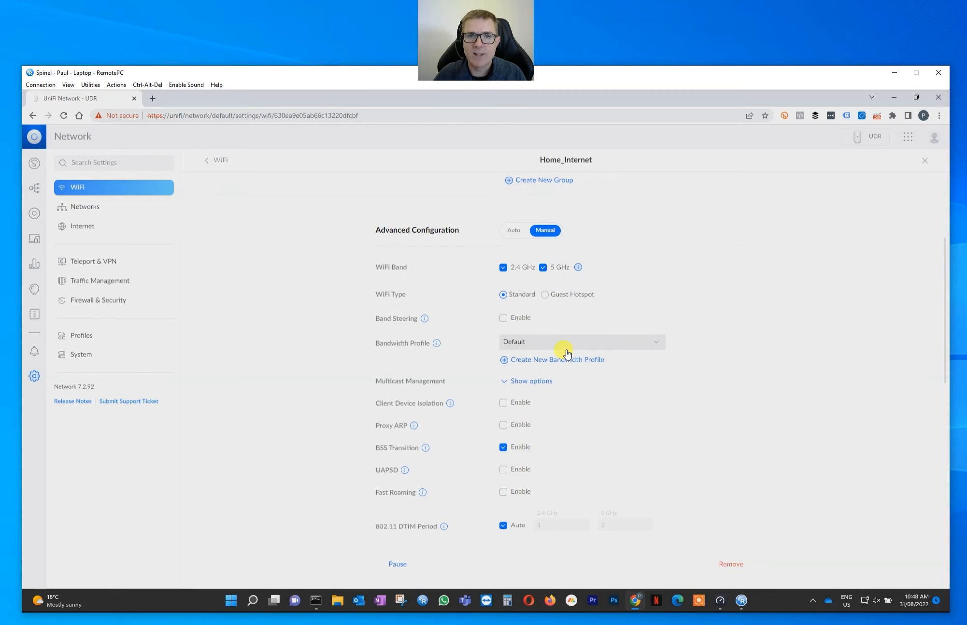
Try the Guest Hotspot WiFi type, then return it to Standard
{"action": "left_click", "coordinate": [545, 295]}
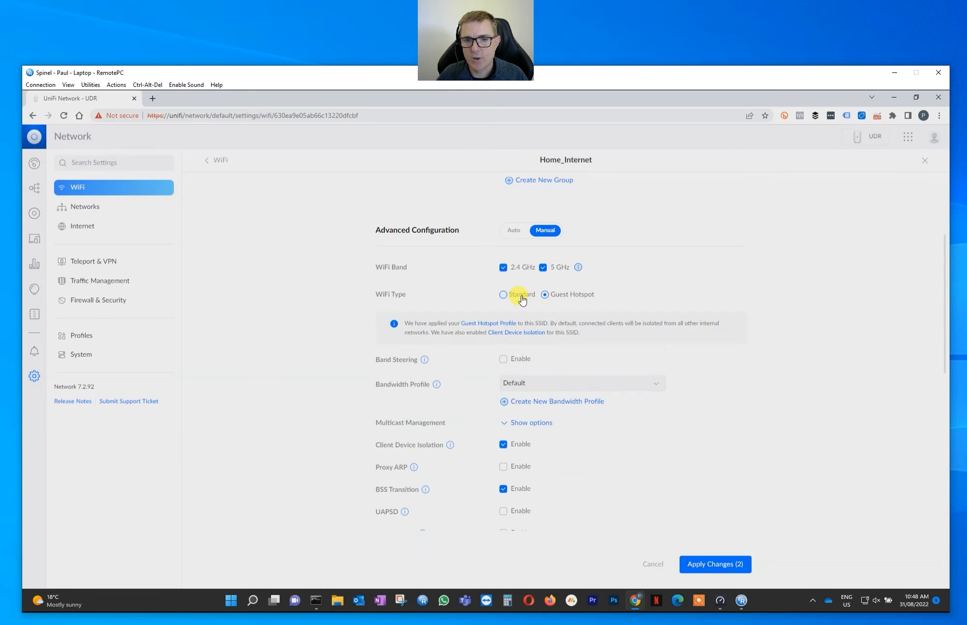
{"action": "left_click", "coordinate": [504, 295]}
{"action": "mouse_move", "coordinate": [425, 322]}
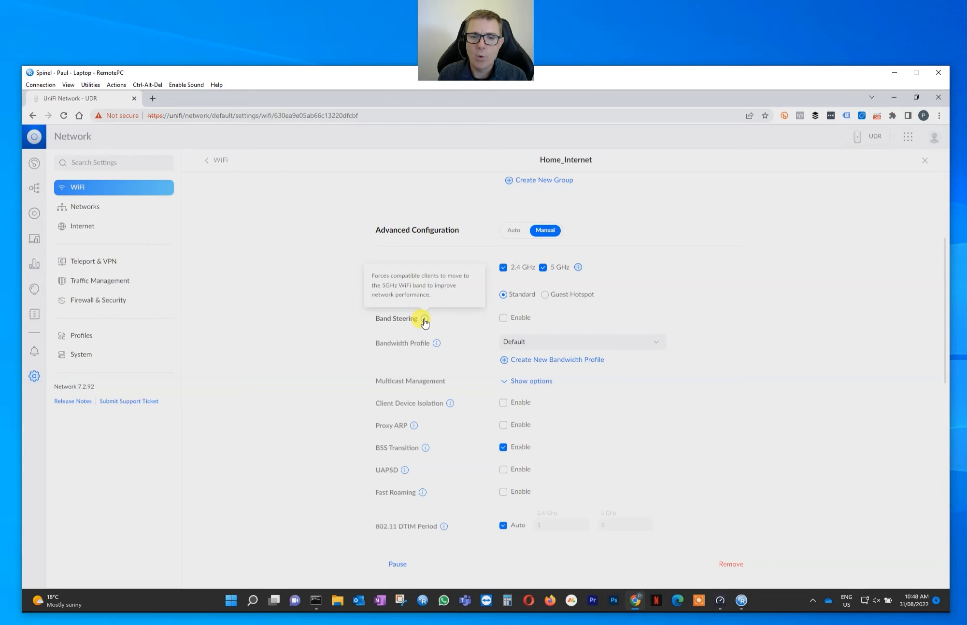
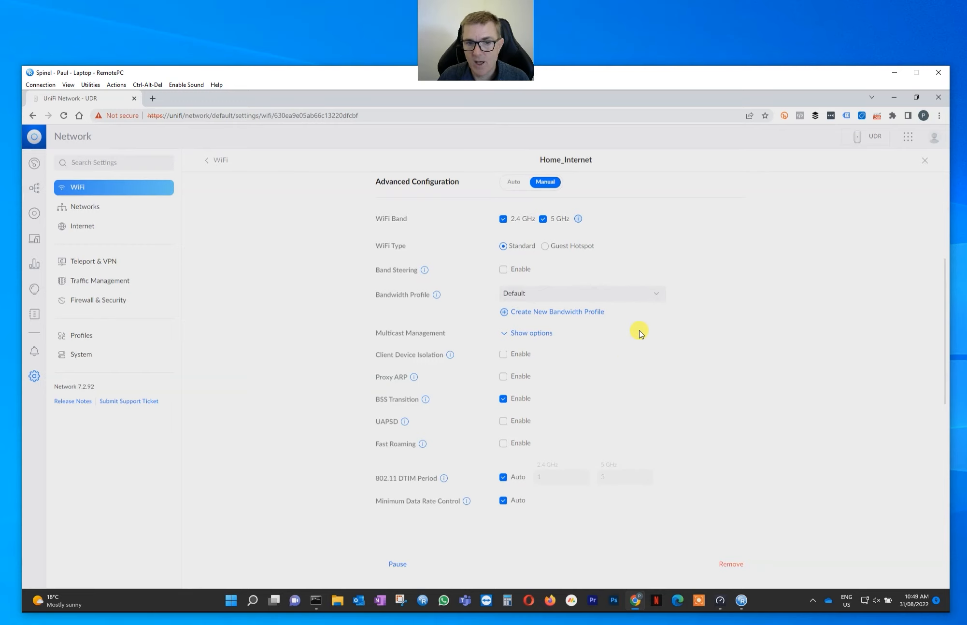
Scroll through Home_Internet's manual advanced options, with both 2.4 GHz and 5 GHz bands enabled
{"action": "scroll", "coordinate": [640, 333], "scroll_direction": "down", "scroll_amount": 1}
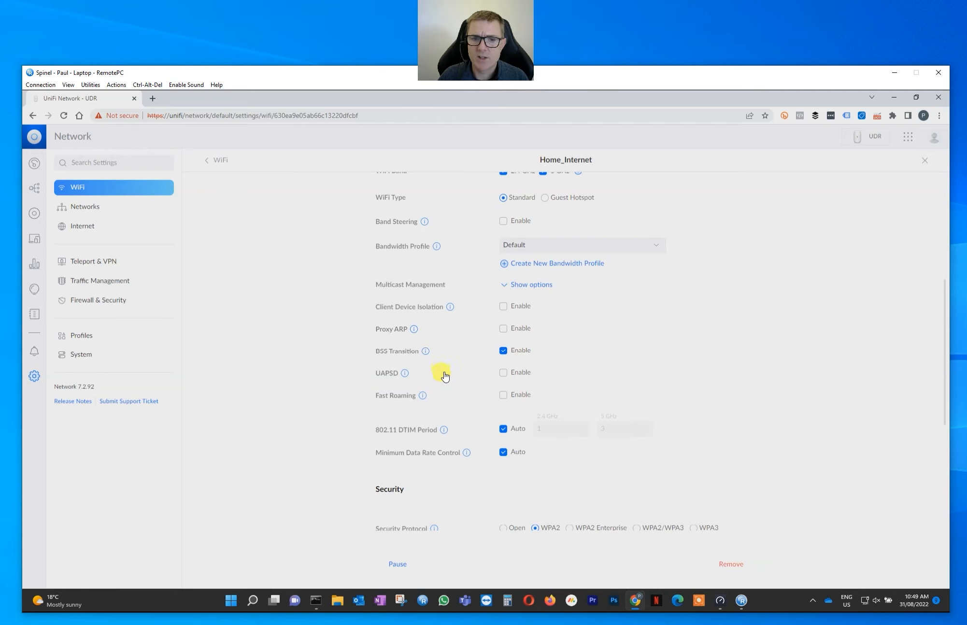
{"action": "mouse_move", "coordinate": [404, 377]}
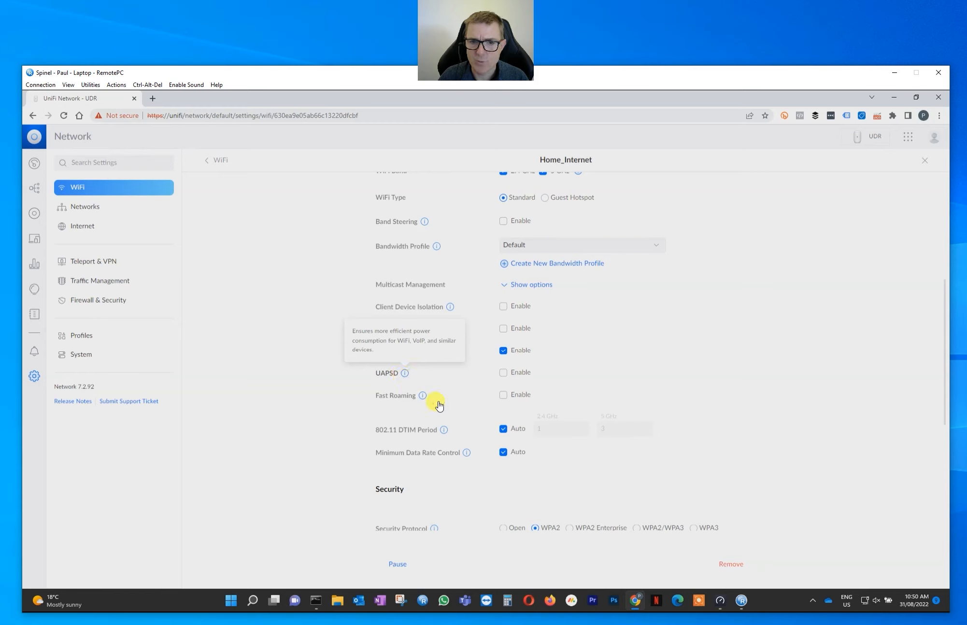
{"action": "scroll", "coordinate": [664, 333], "scroll_direction": "down", "scroll_amount": 1}
{"action": "scroll", "coordinate": [664, 333], "scroll_direction": "down", "scroll_amount": 1}
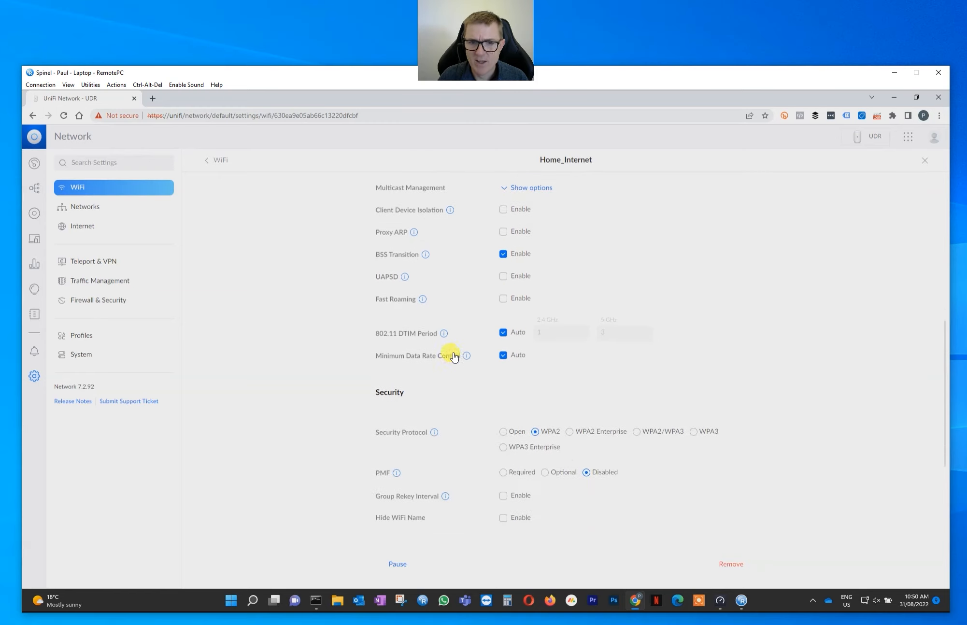
{"action": "mouse_move", "coordinate": [423, 305]}
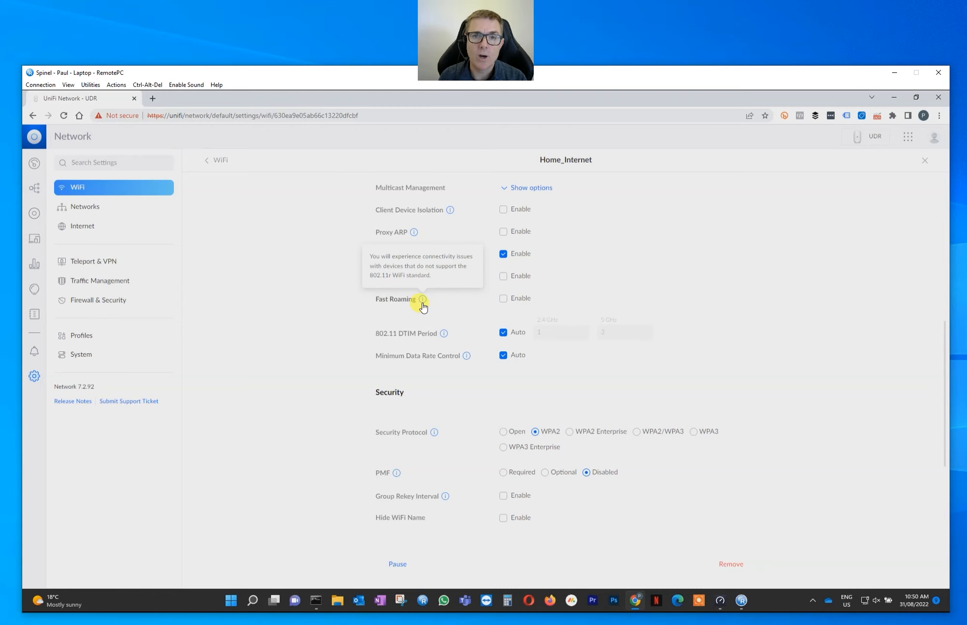
{"action": "scroll", "coordinate": [423, 307], "scroll_direction": "down", "scroll_amount": 3}
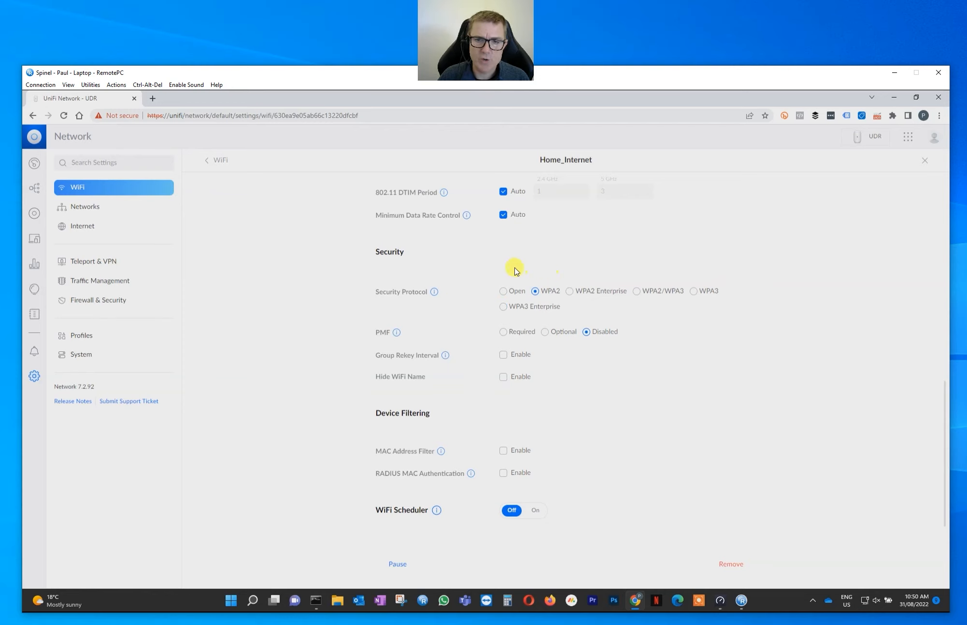
{"action": "scroll", "coordinate": [533, 303], "scroll_direction": "up", "scroll_amount": 10}
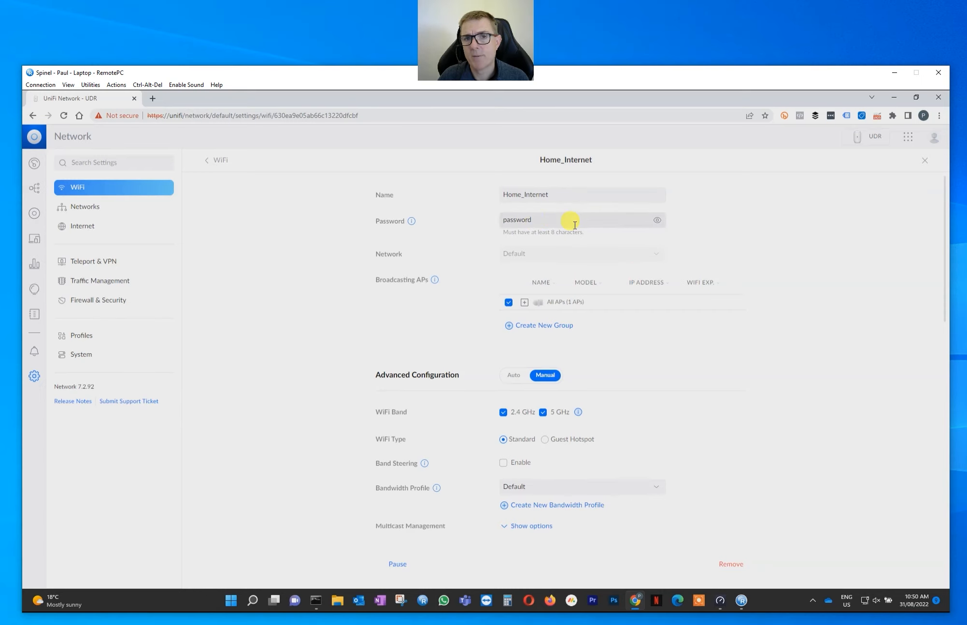
{"action": "left_click_drag", "start_coordinate": [573, 223], "coordinate": [502, 224]}
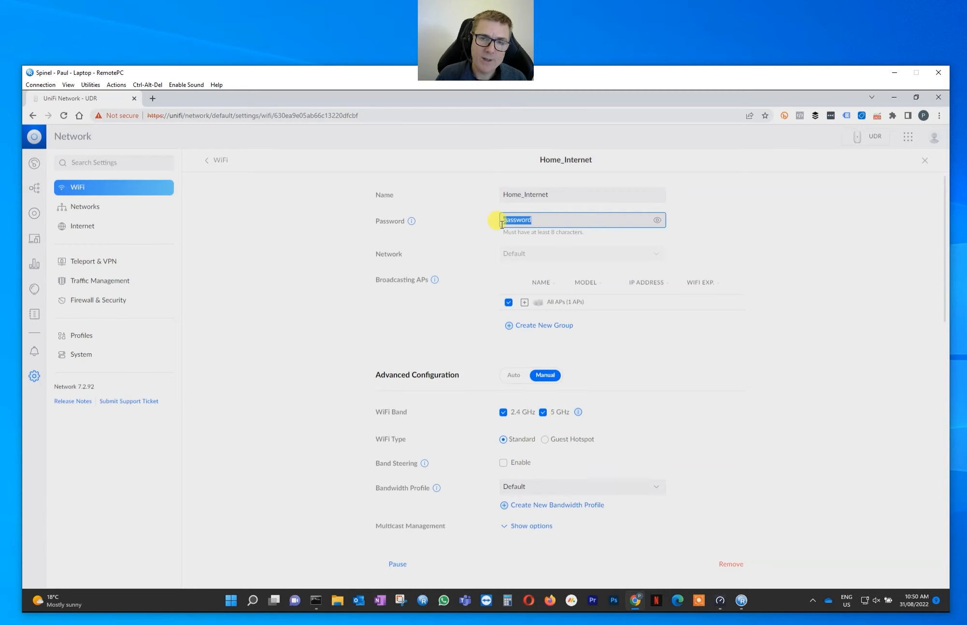
{"action": "left_click_drag", "start_coordinate": [543, 221], "coordinate": [500, 221]}
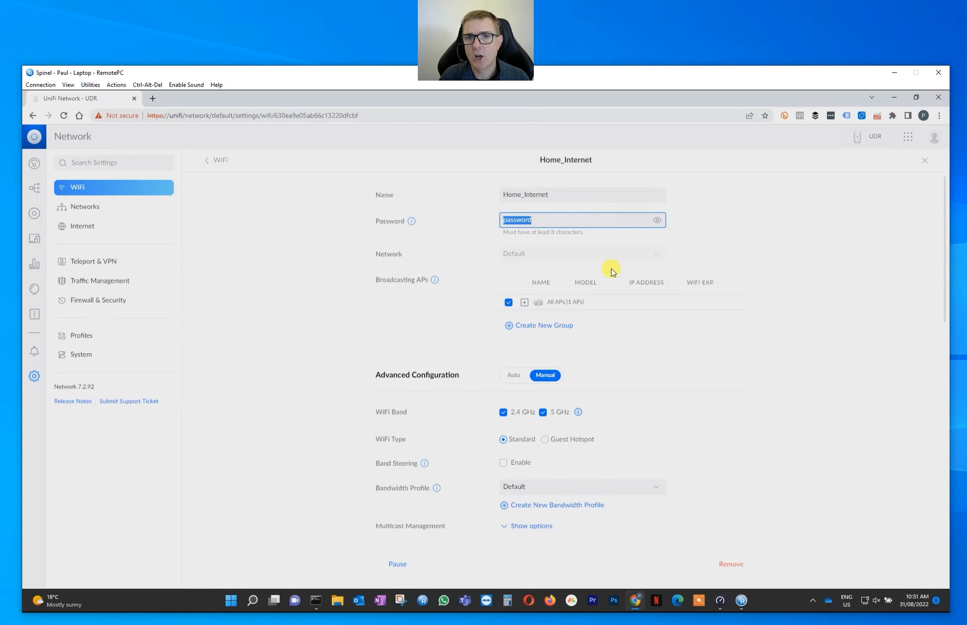
{"action": "scroll", "coordinate": [505, 380], "scroll_direction": "down", "scroll_amount": 15}
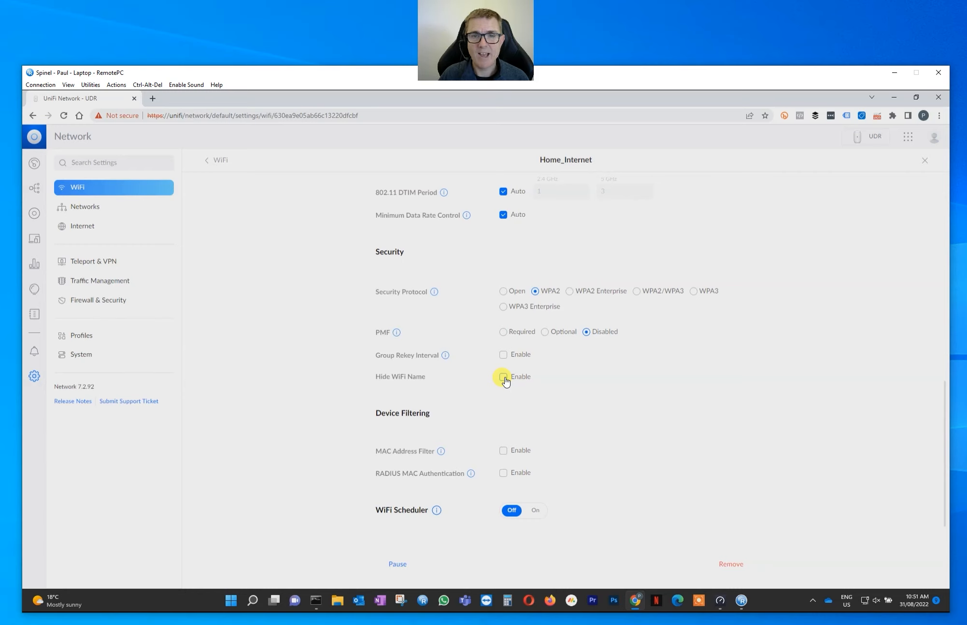
{"action": "scroll", "coordinate": [484, 388], "scroll_direction": "up", "scroll_amount": 15}
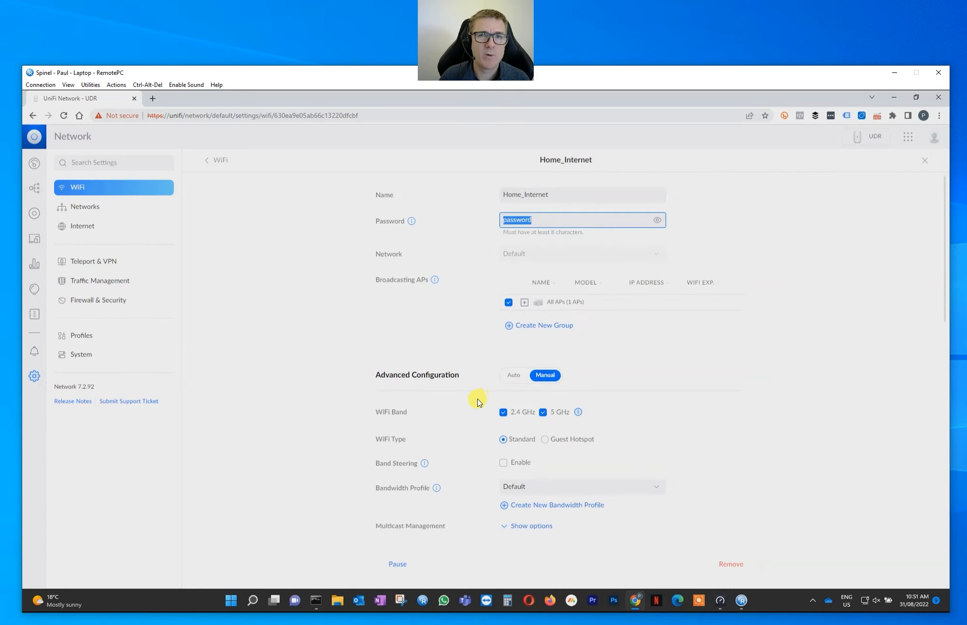
{"action": "scroll", "coordinate": [478, 402], "scroll_direction": "down", "scroll_amount": 15}
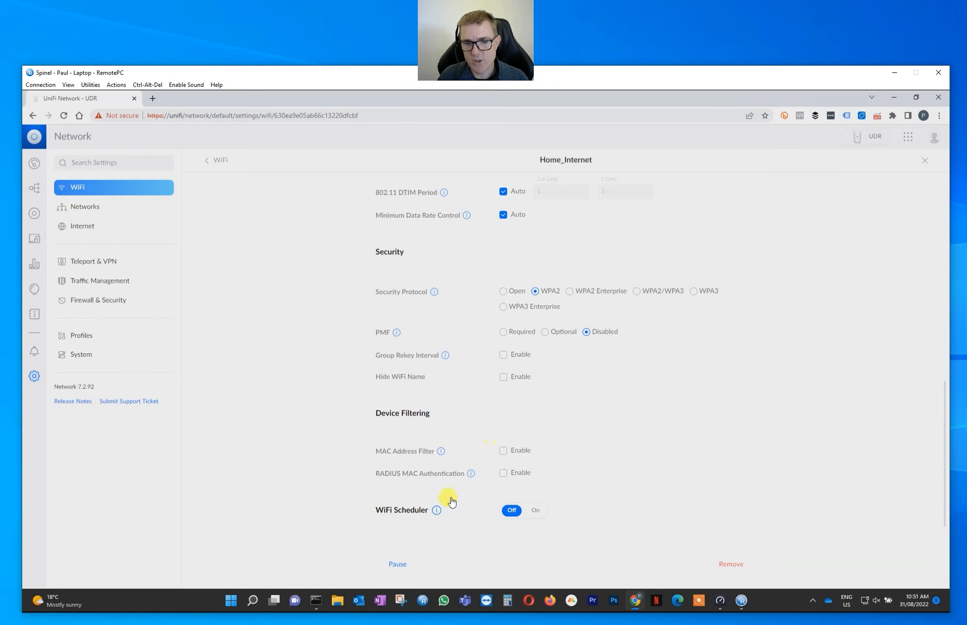
{"action": "left_click", "coordinate": [535, 509]}
{"action": "scroll", "coordinate": [535, 483], "scroll_direction": "down", "scroll_amount": 4}
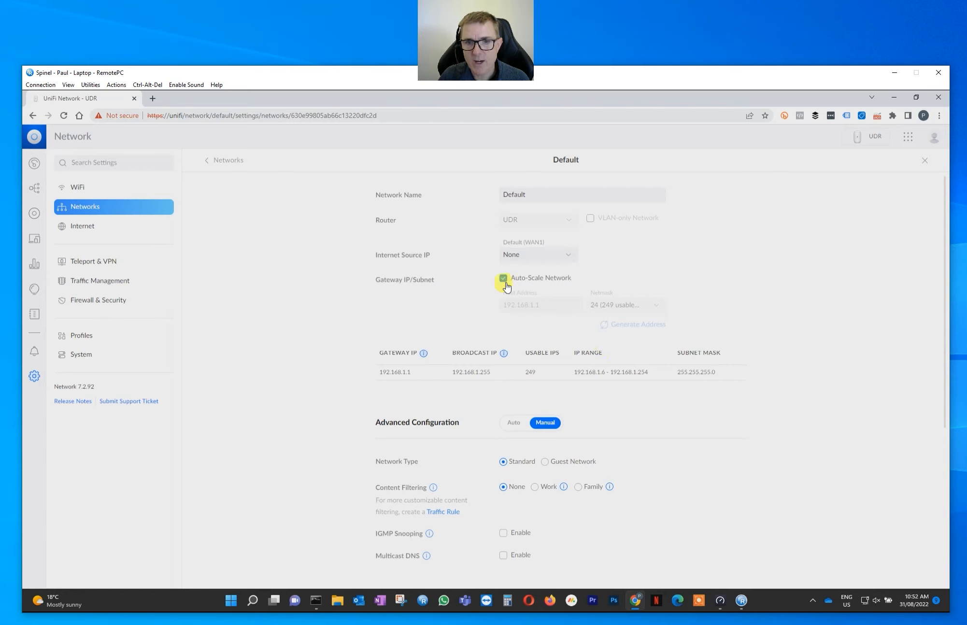
Toggle the Default network's subnet auto-scale off and back on, then review its DHCP and IPv6 sections
{"action": "left_click", "coordinate": [503, 279]}
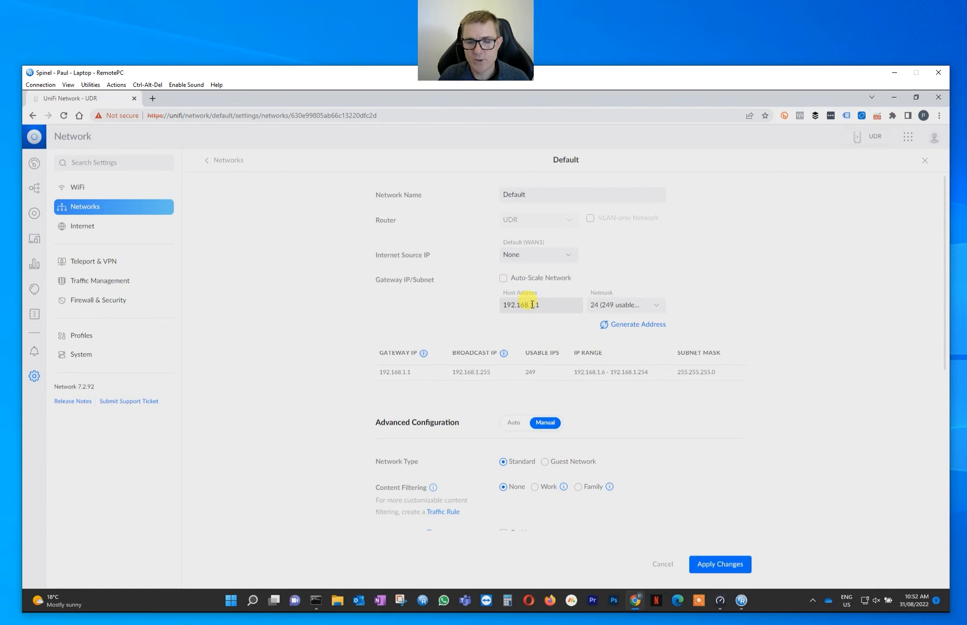
{"action": "left_click", "coordinate": [504, 278]}
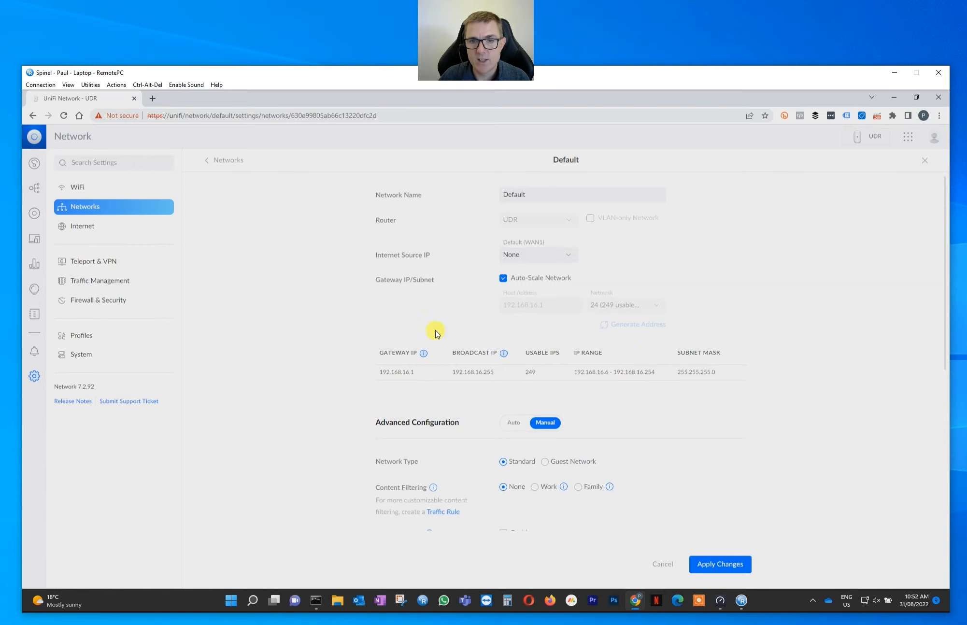
{"action": "scroll", "coordinate": [570, 338], "scroll_direction": "down", "scroll_amount": 6}
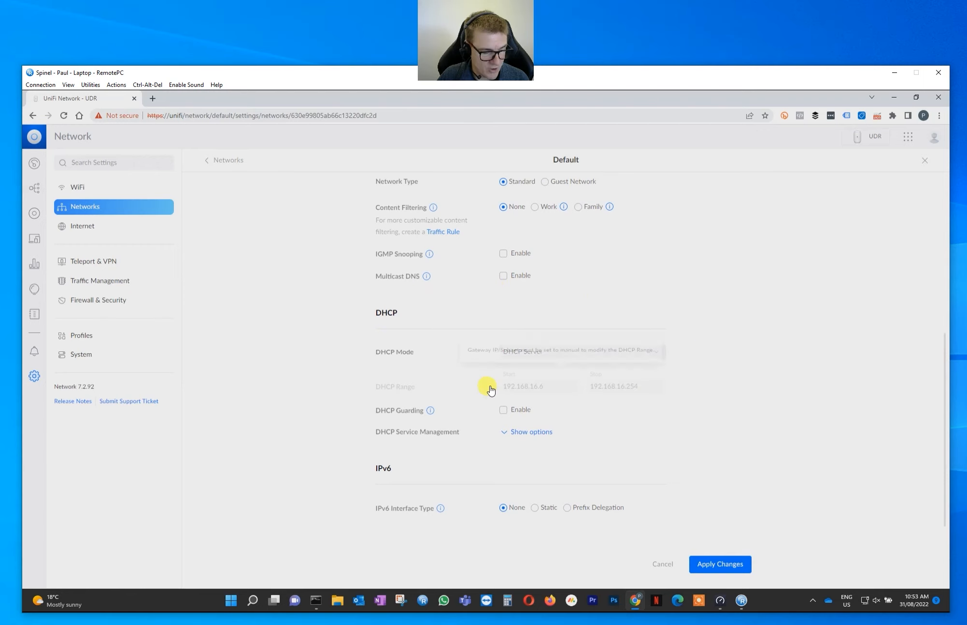
{"action": "scroll", "coordinate": [433, 377], "scroll_direction": "up", "scroll_amount": 1}
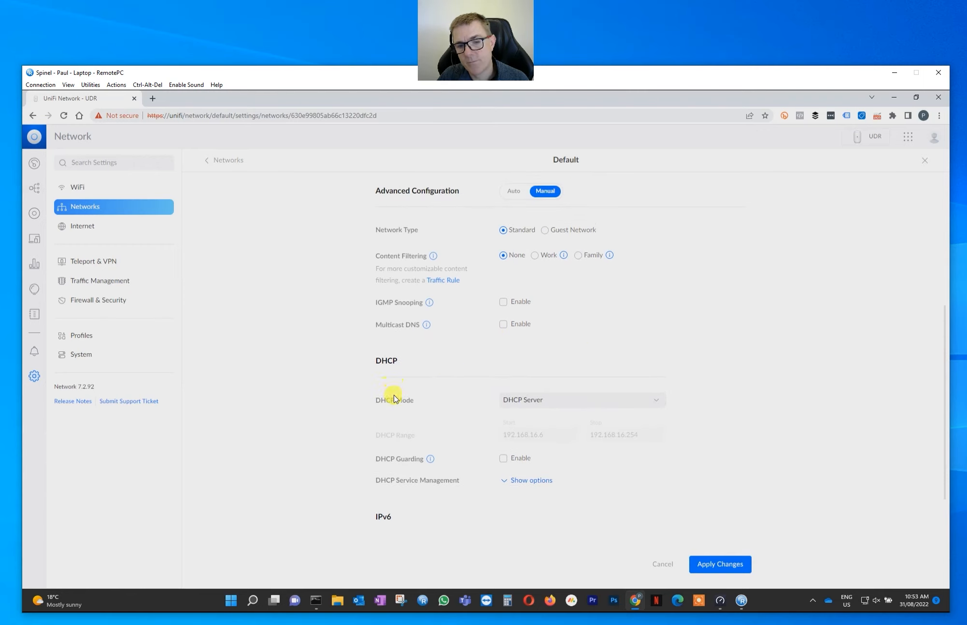
{"action": "scroll", "coordinate": [526, 401], "scroll_direction": "down", "scroll_amount": 1}
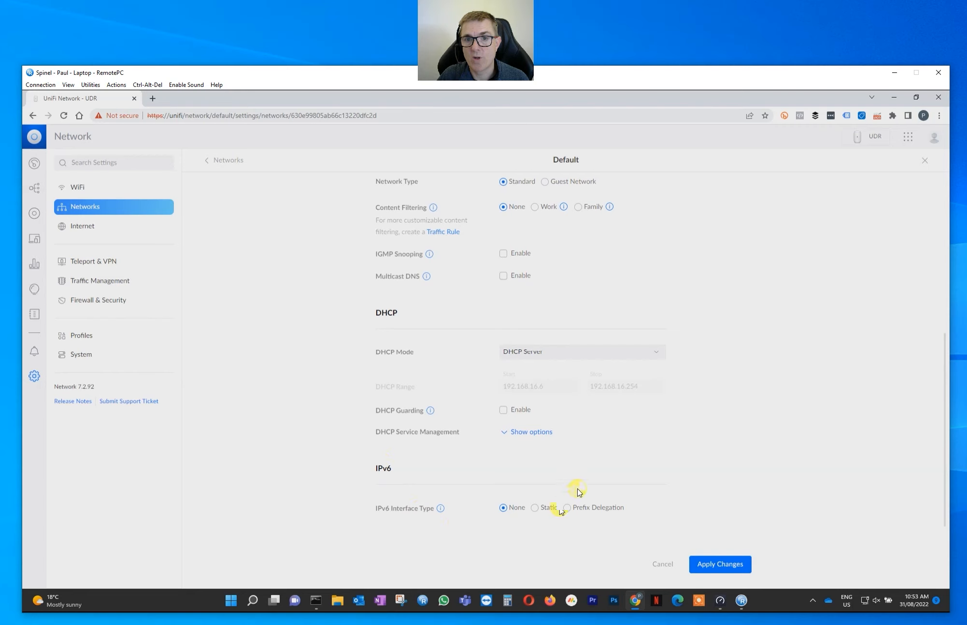
{"action": "scroll", "coordinate": [633, 473], "scroll_direction": "up", "scroll_amount": 4}
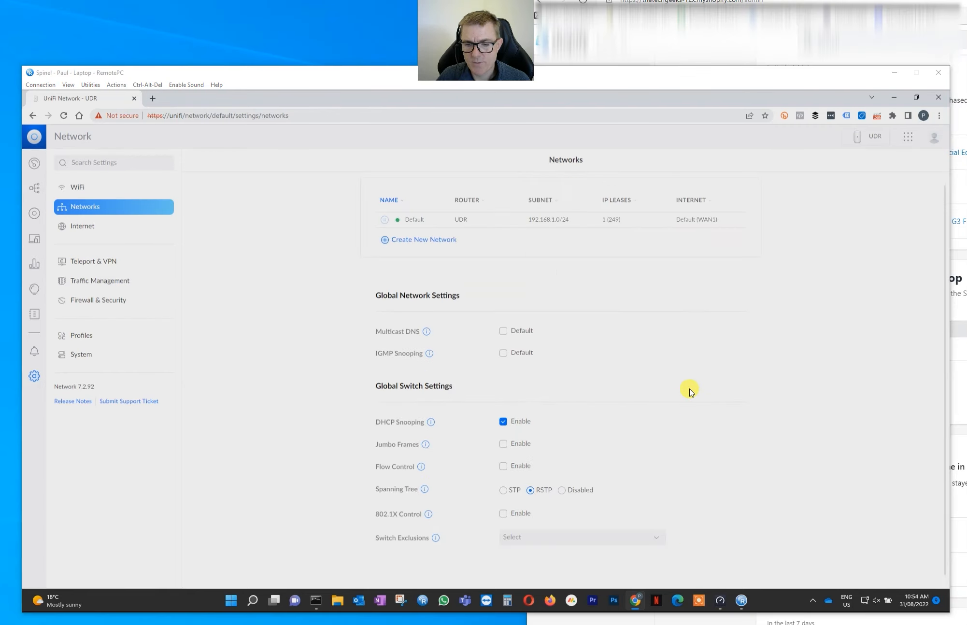
Show the Internet settings listing the Default WAN on port 5 with ISP Exetel
{"action": "left_click", "coordinate": [92, 230]}
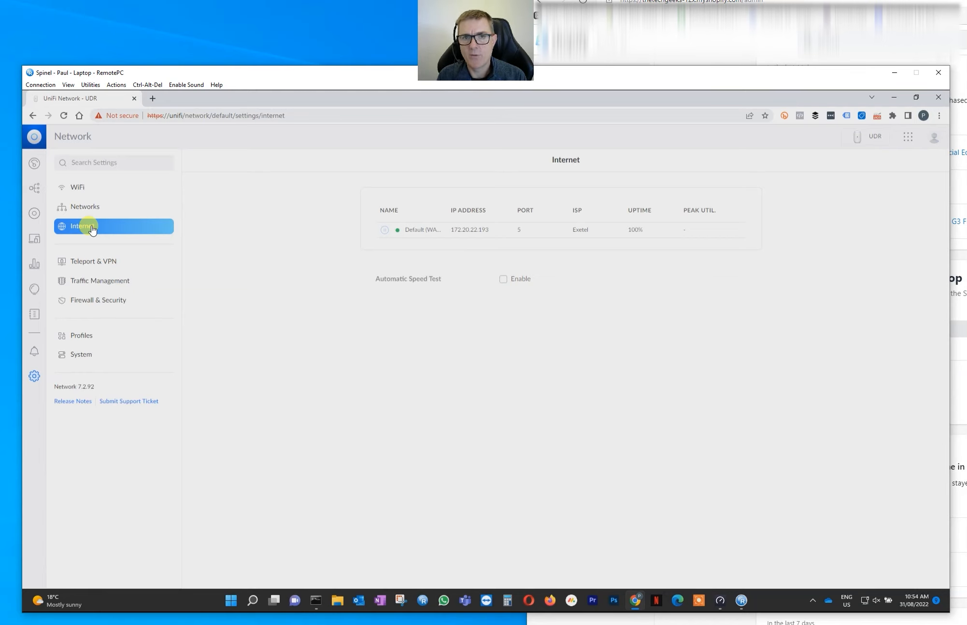
Open the Default (WAN1) connection and check its 8.8.8.8/8.8.4.4 DNS servers and DHCP Client Options
{"action": "left_click", "coordinate": [421, 229]}
{"action": "scroll", "coordinate": [766, 282], "scroll_direction": "down", "scroll_amount": 5}
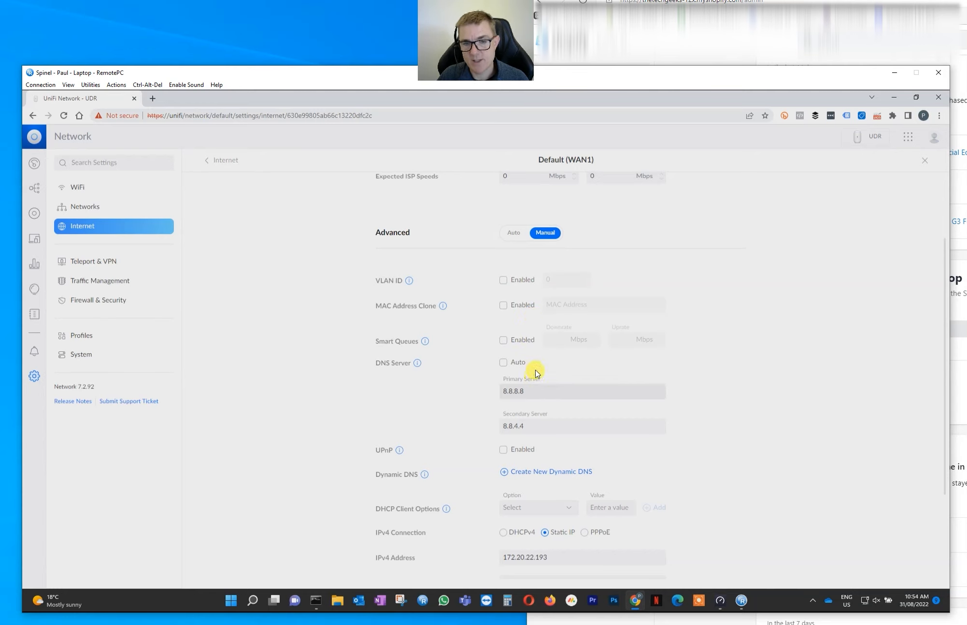
{"action": "scroll", "coordinate": [545, 394], "scroll_direction": "down", "scroll_amount": 1}
{"action": "scroll", "coordinate": [545, 395], "scroll_direction": "down", "scroll_amount": 1}
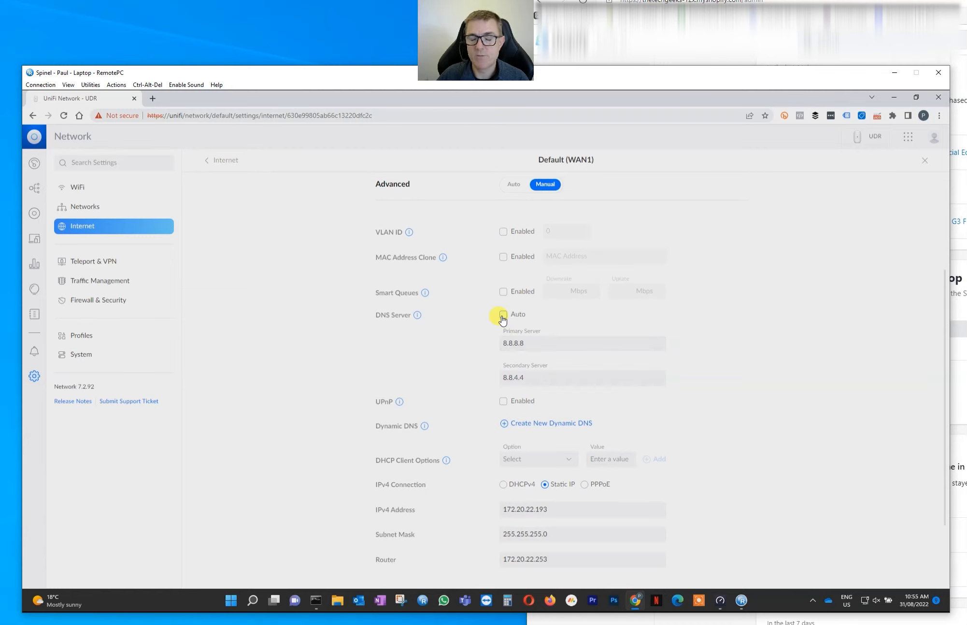
{"action": "scroll", "coordinate": [503, 321], "scroll_direction": "down", "scroll_amount": 2}
{"action": "left_click", "coordinate": [538, 384]}
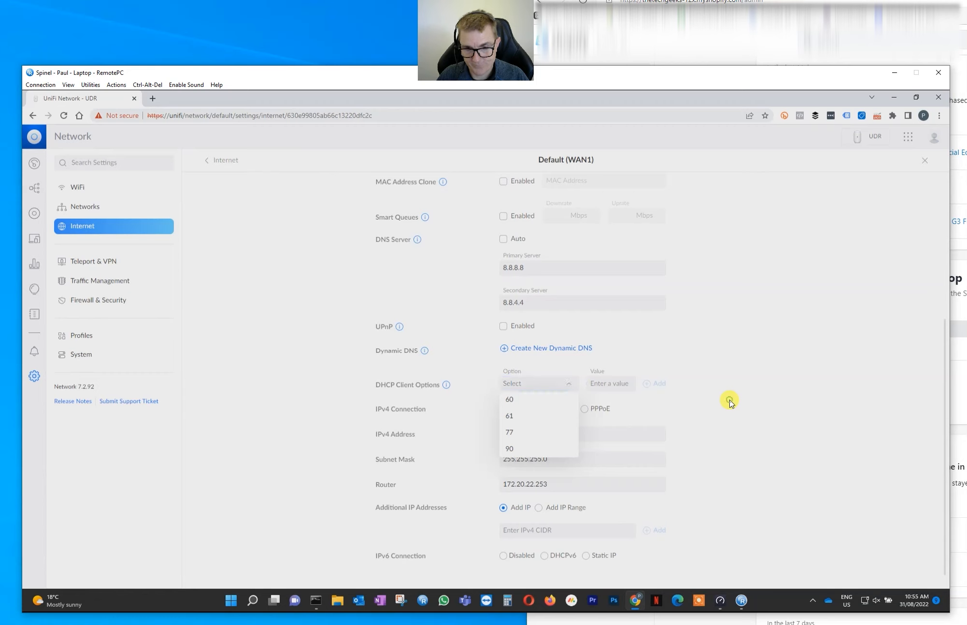
{"action": "left_click", "coordinate": [729, 401]}
{"action": "scroll", "coordinate": [698, 419], "scroll_direction": "up", "scroll_amount": 1}
{"action": "scroll", "coordinate": [698, 419], "scroll_direction": "up", "scroll_amount": 4}
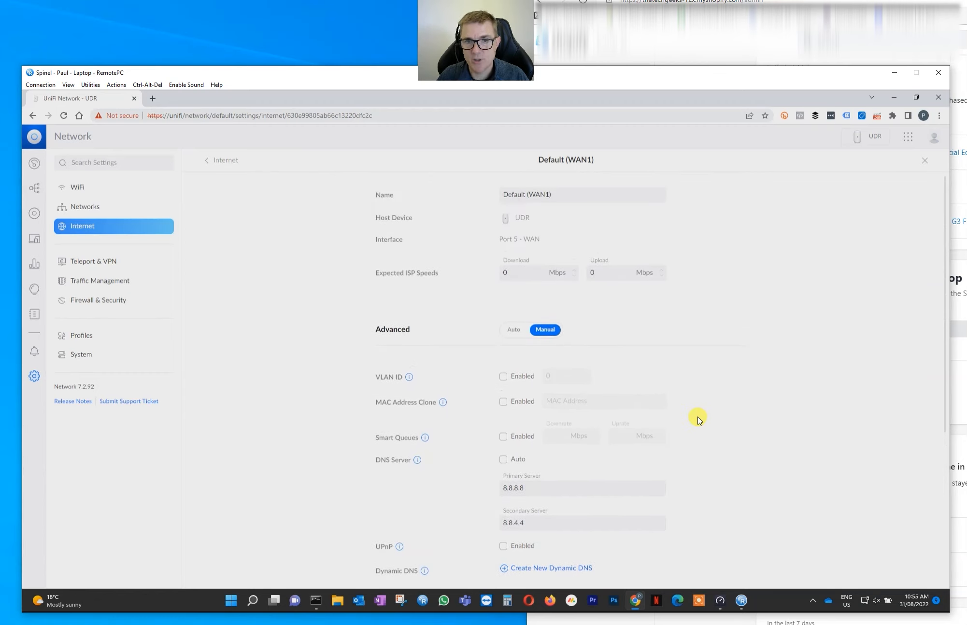
{"action": "scroll", "coordinate": [698, 420], "scroll_direction": "down", "scroll_amount": 4}
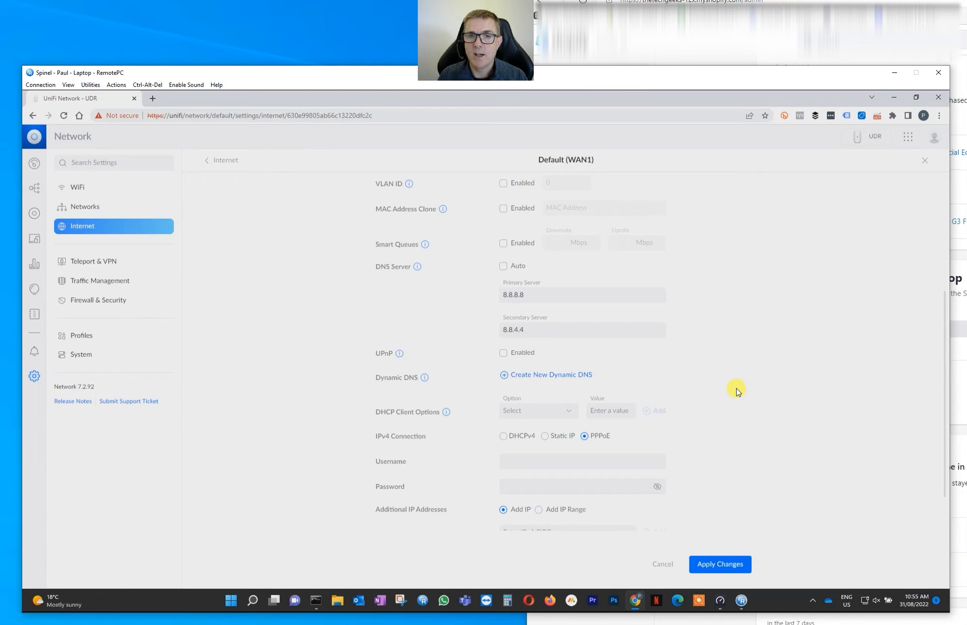
{"action": "left_click", "coordinate": [502, 436]}
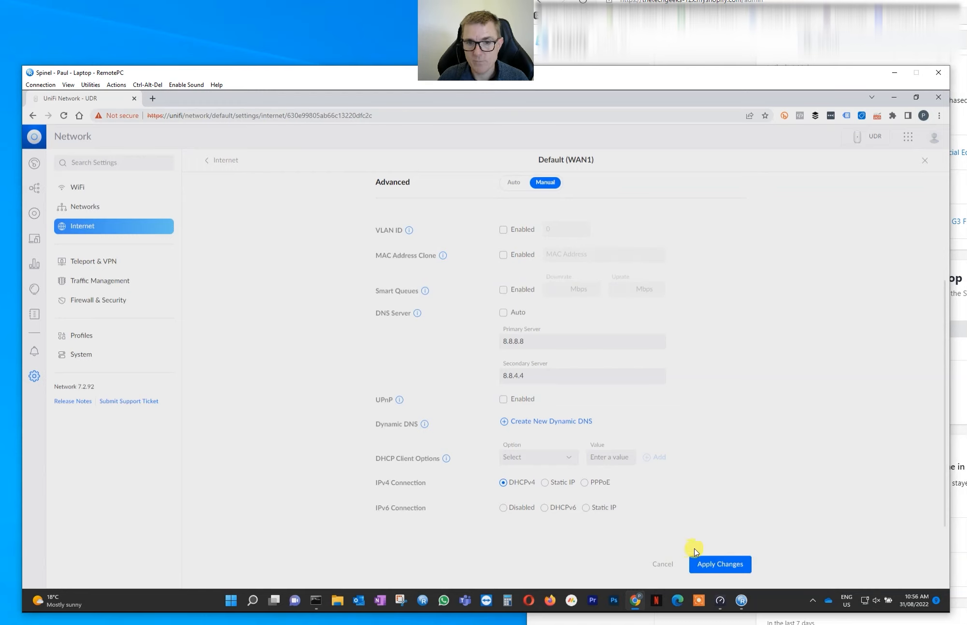
{"action": "key", "text": "Right"}
{"action": "scroll", "coordinate": [663, 561], "scroll_direction": "down", "scroll_amount": 2}
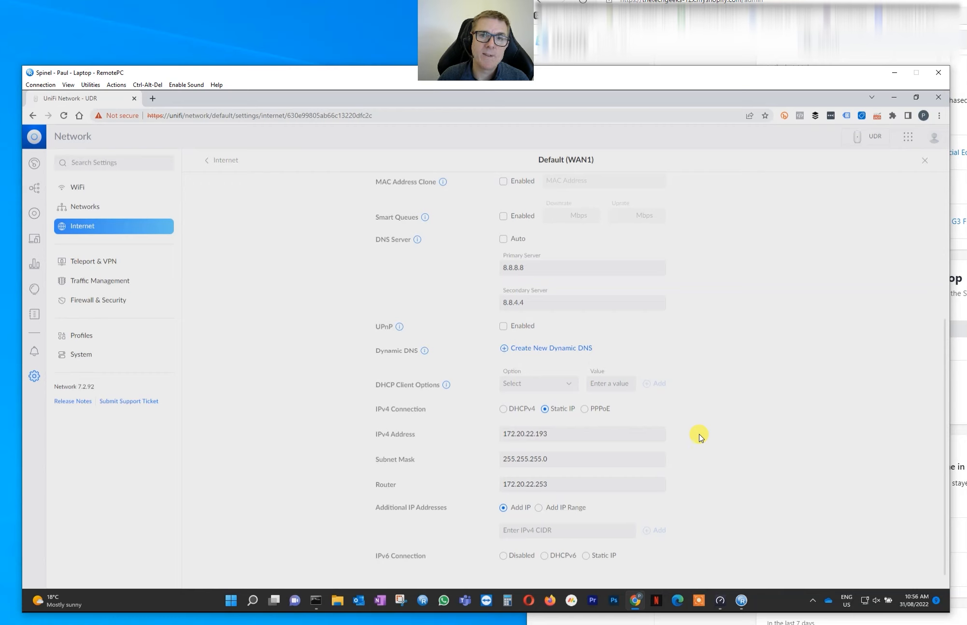
{"action": "left_click", "coordinate": [106, 266]}
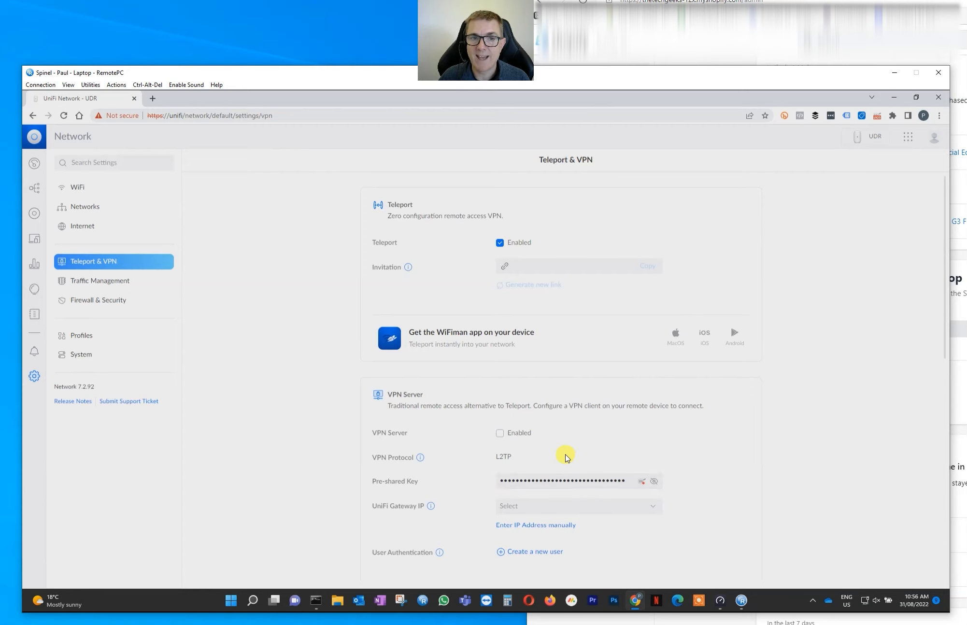
Go to Traffic Management, where Device Identification and Traffic Identification are both enabled
{"action": "left_click", "coordinate": [116, 284]}
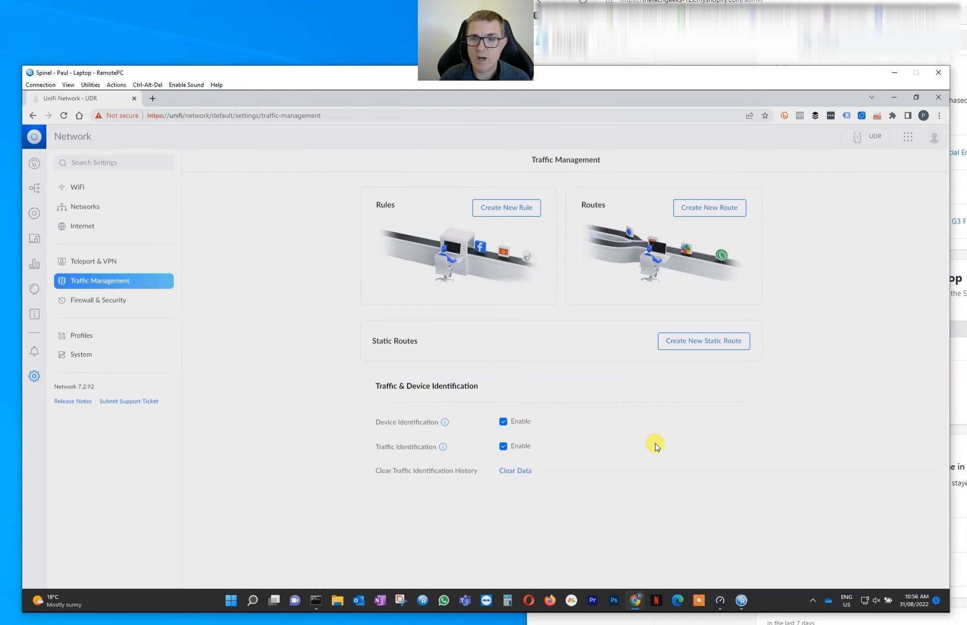
Look over Firewall & Security, then move on to the Profiles settings page
{"action": "left_click", "coordinate": [110, 300]}
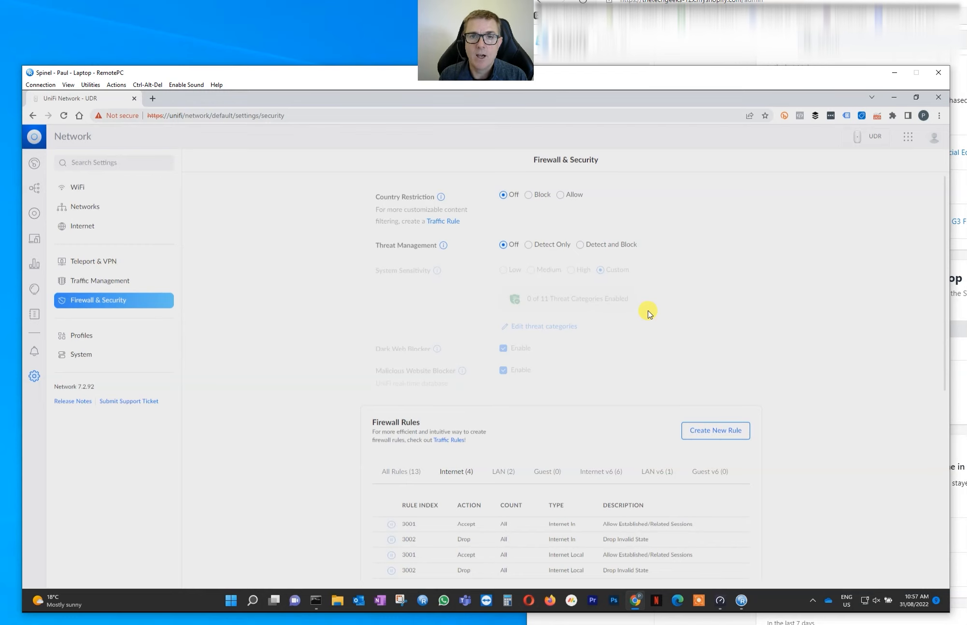
{"action": "left_click", "coordinate": [79, 335]}
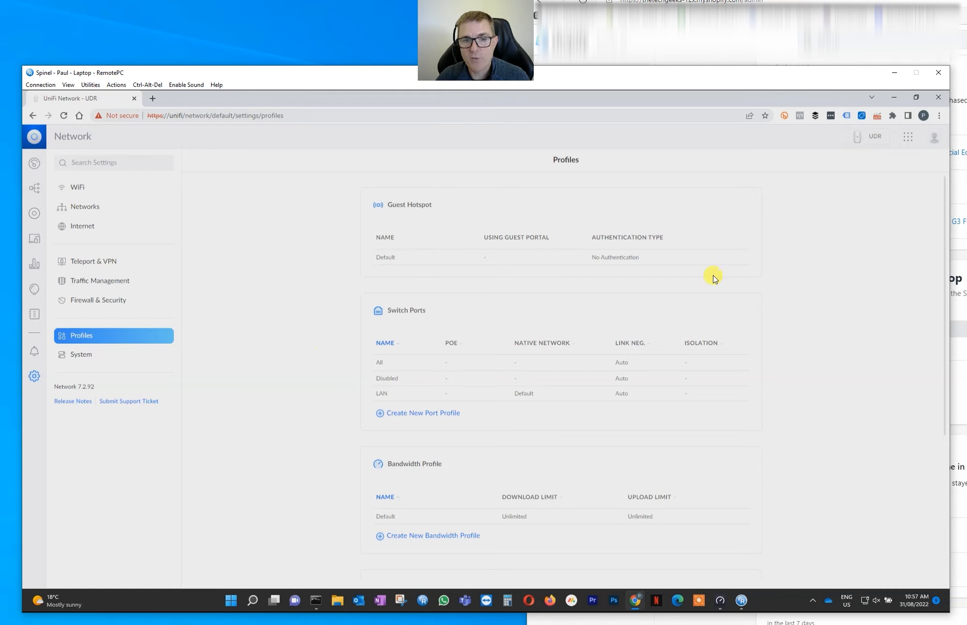